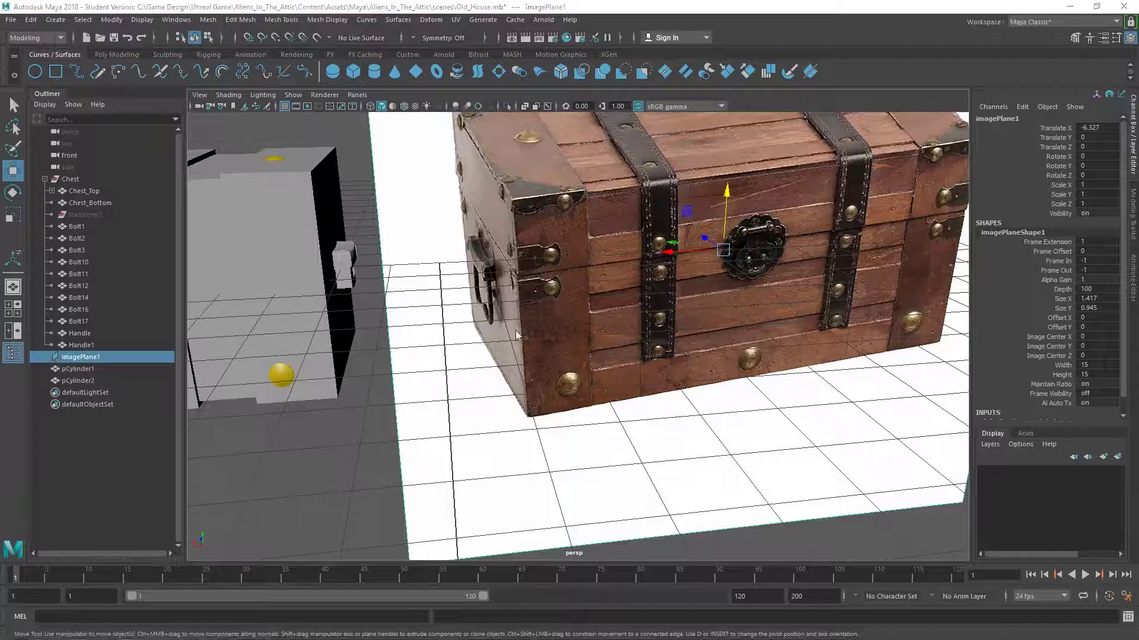
# Draw a seven-point EP curve in the side view beside the chest, forming a symmetrical open diamond with its gap at the top
pyautogui.press('space')
pyautogui.press('space')
pyautogui.scroll(2, 510, 316)
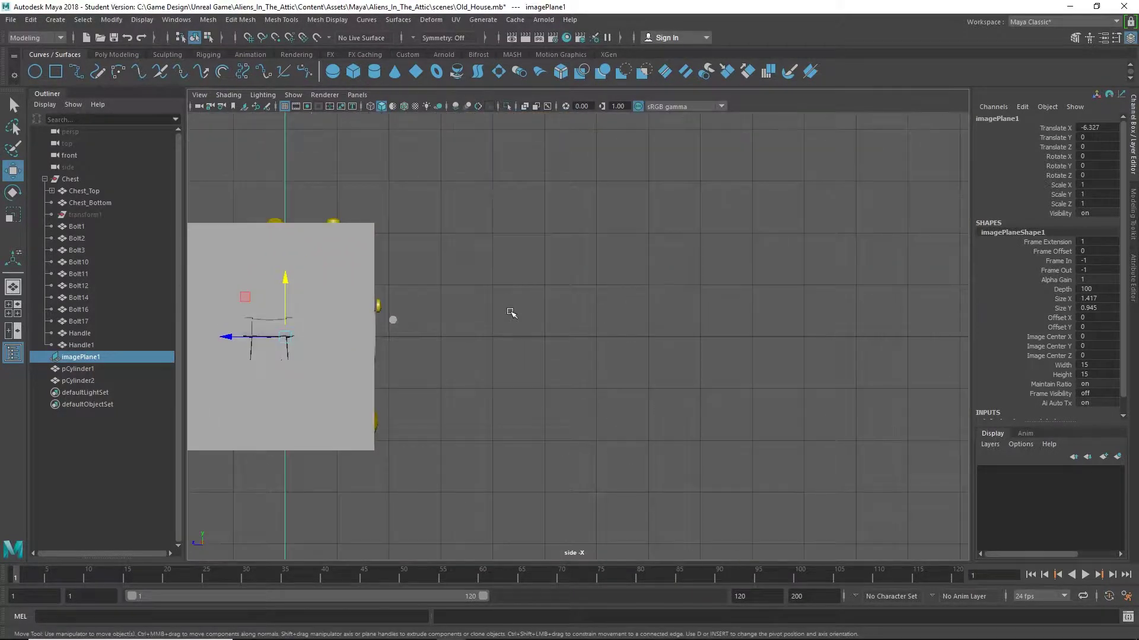
pyautogui.keyDown('alt'); pyautogui.moveTo(510, 311); pyautogui.dragTo(423, 277, button='middle'); pyautogui.keyUp('alt')
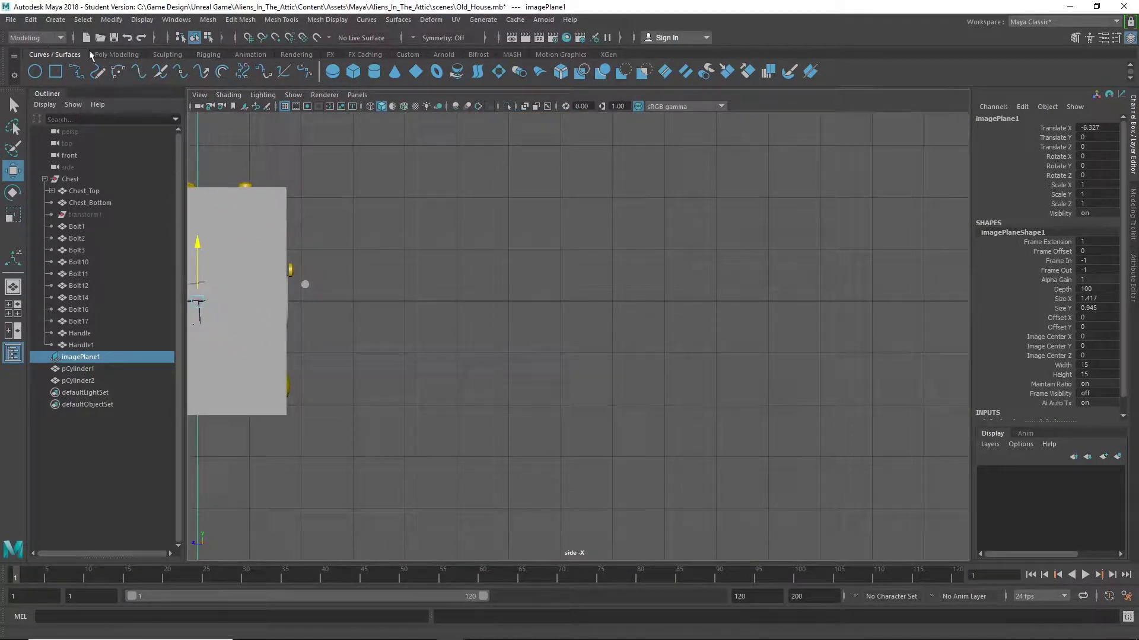
pyautogui.click(116, 55)
pyautogui.click(54, 54)
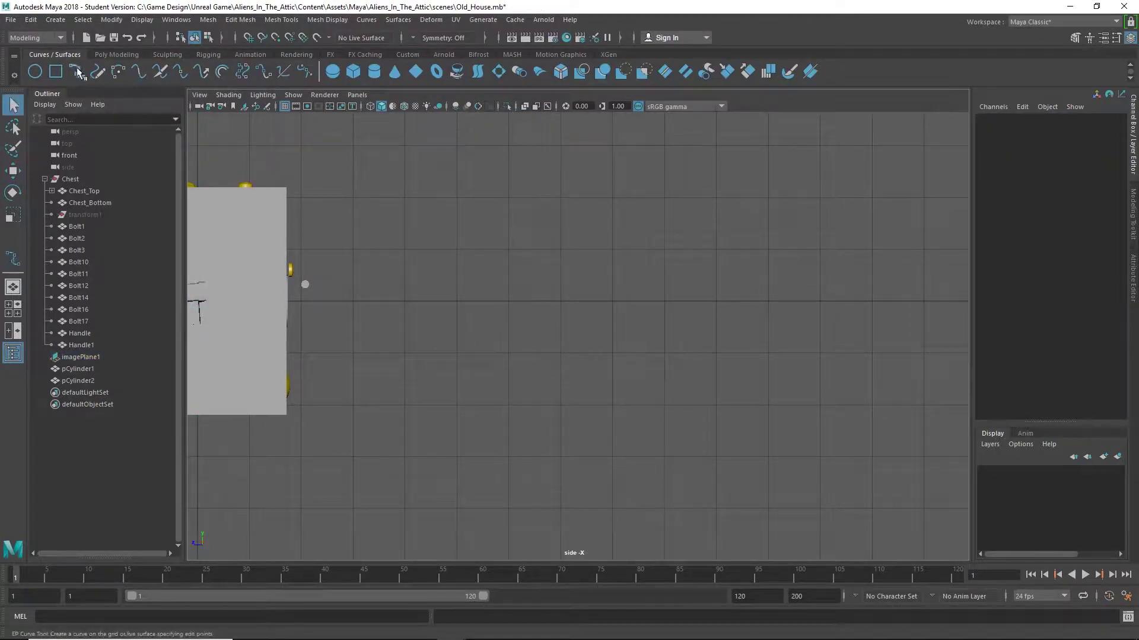
pyautogui.click(76, 71)
pyautogui.click(507, 302)
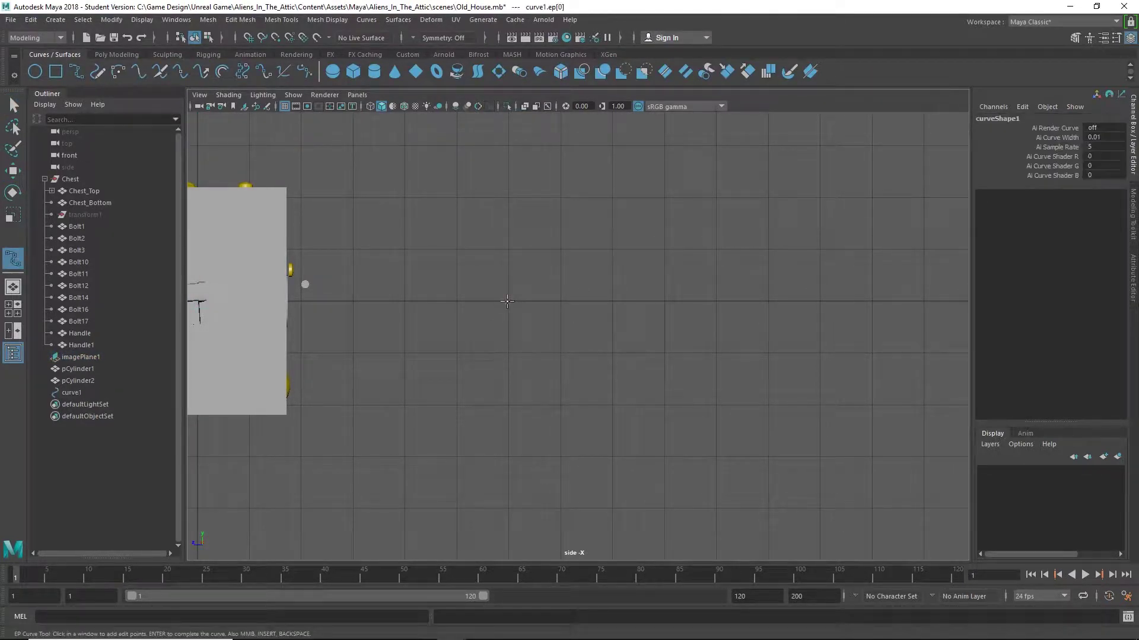
pyautogui.click(457, 354)
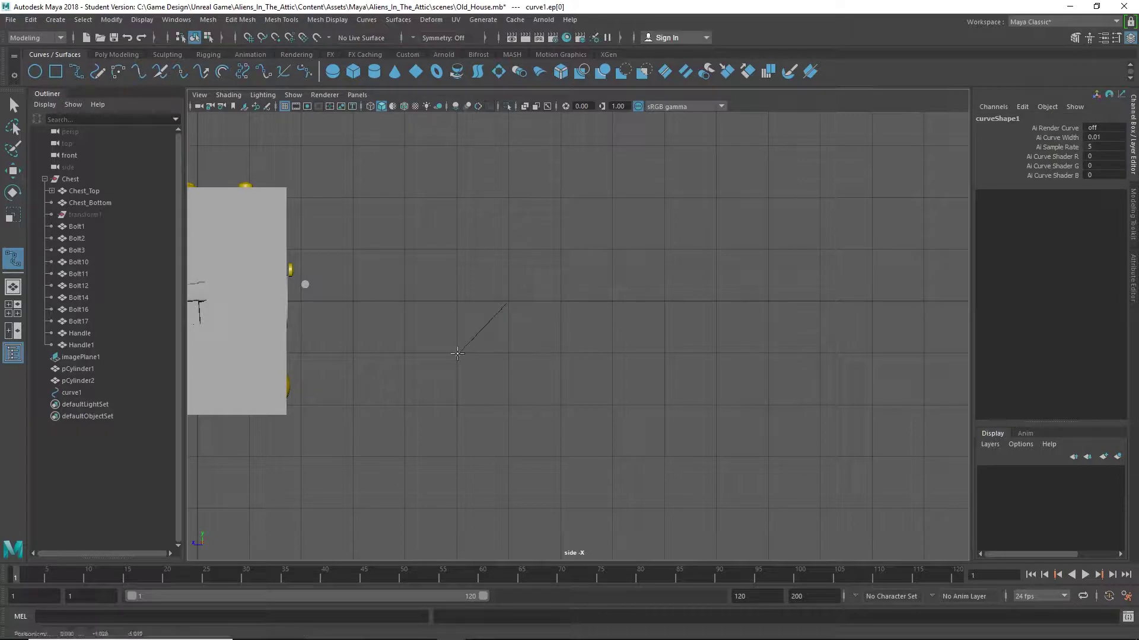
pyautogui.click(505, 407)
pyautogui.click(559, 458)
pyautogui.click(612, 406)
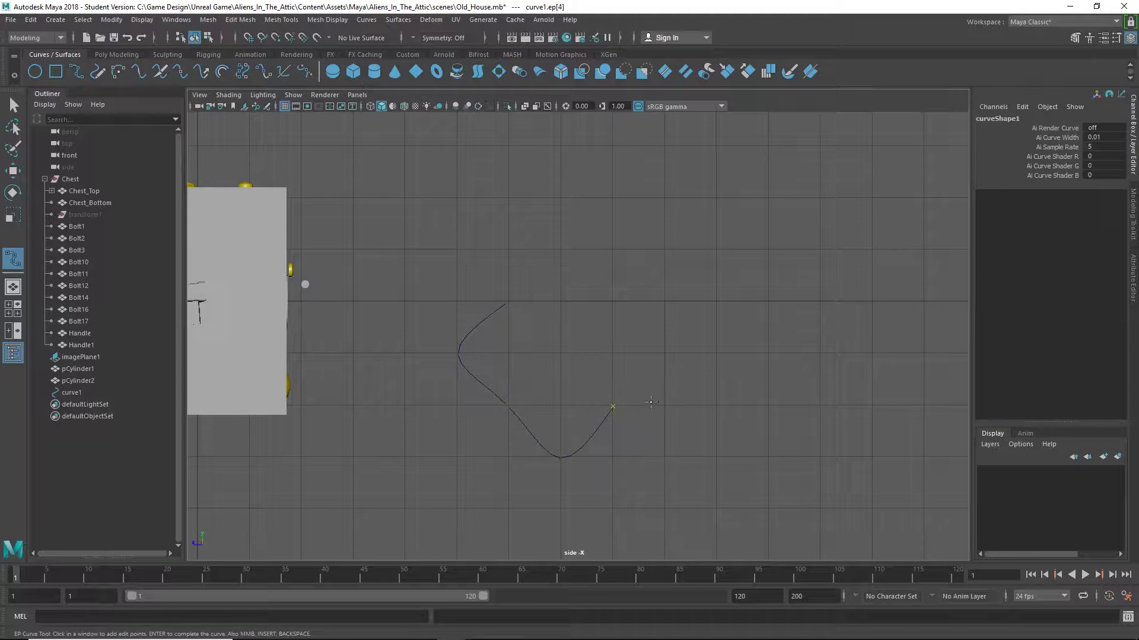
pyautogui.click(664, 354)
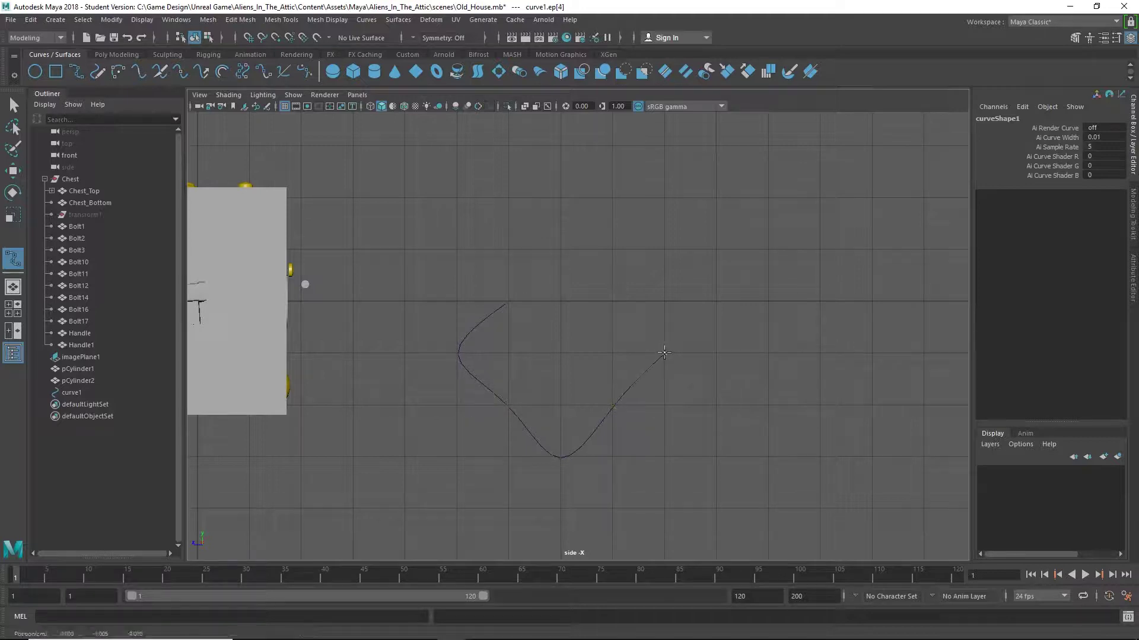
pyautogui.click(610, 301)
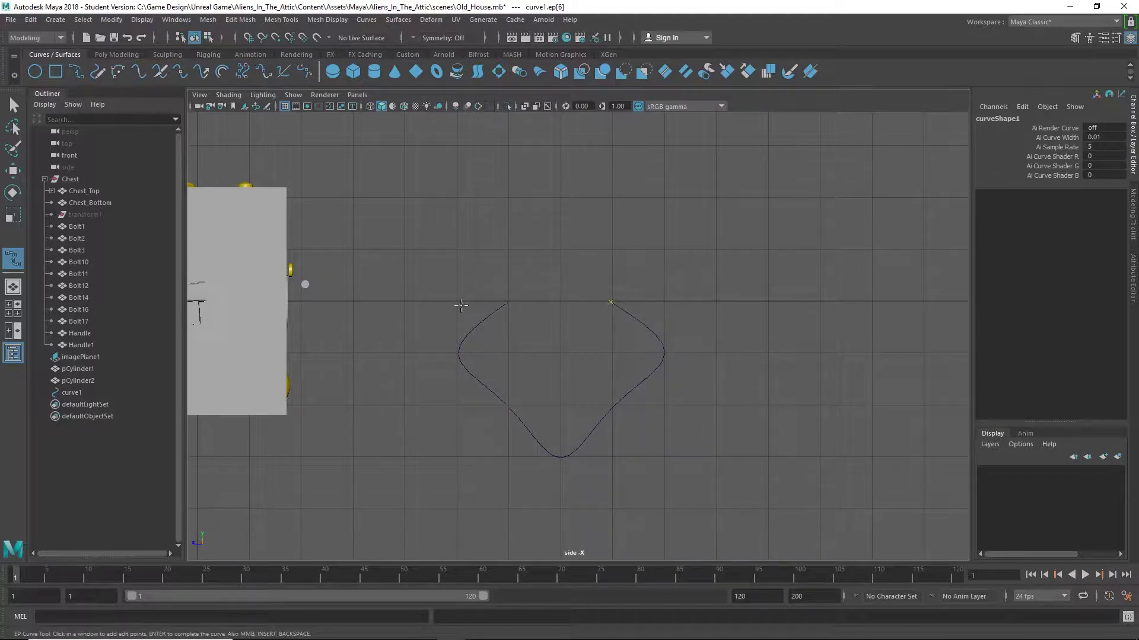
pyautogui.click(14, 105)
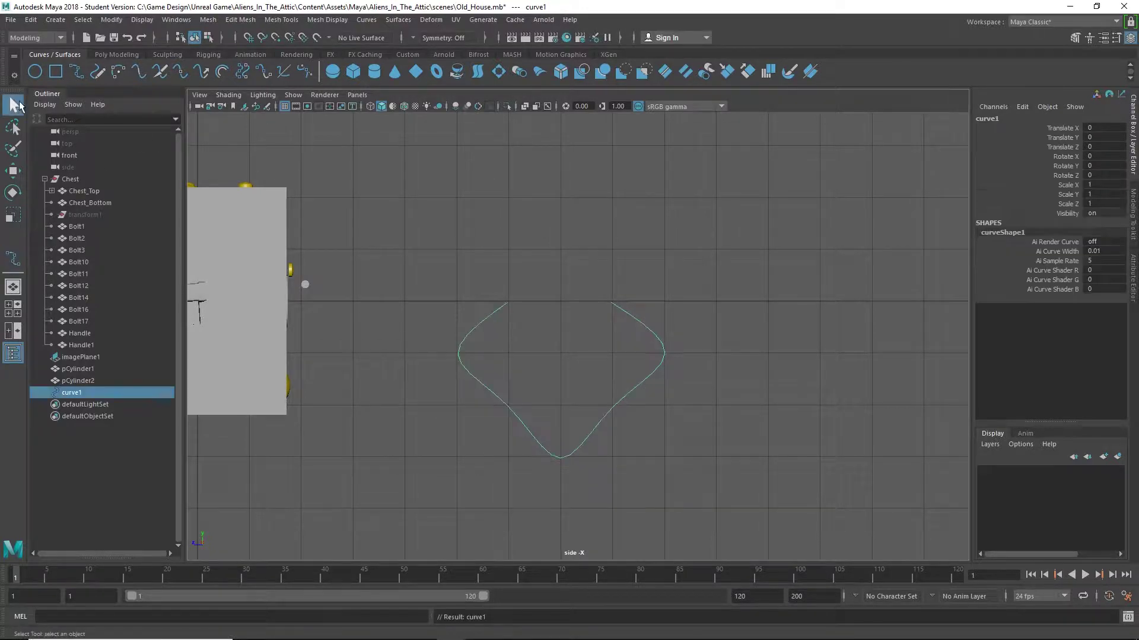
# Edit the curve's control vertices and scale the two beside its lowest point apart by about 1.34 along Z
pyautogui.moveTo(617, 402); pyautogui.dragTo(550, 322, button='right')
pyautogui.click(606, 401)
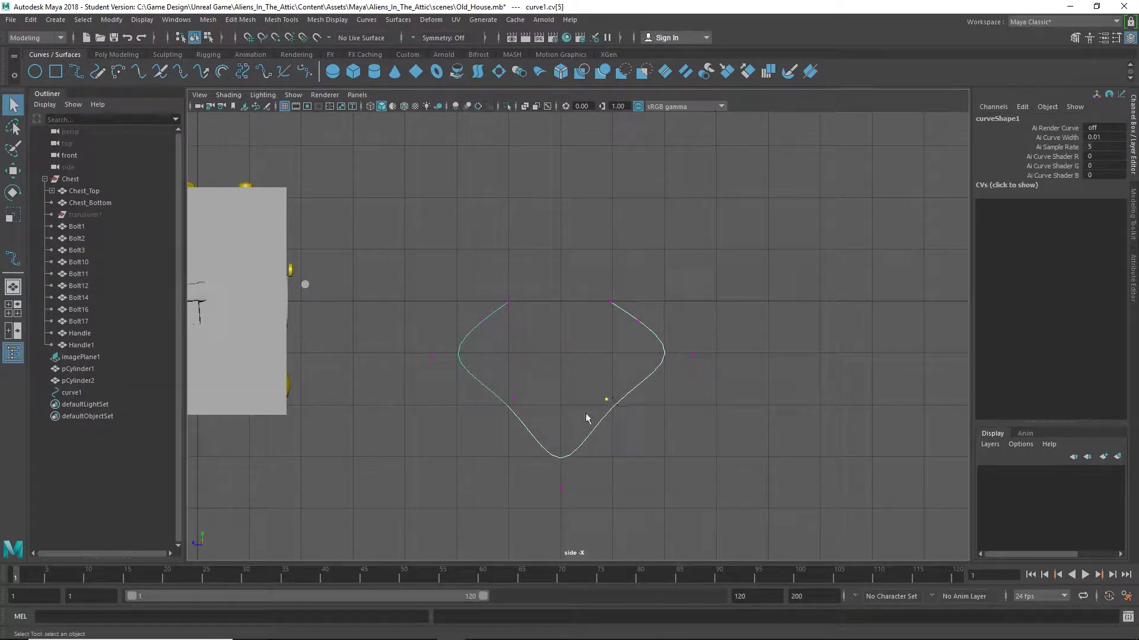
pyautogui.press('w')
pyautogui.moveTo(580, 400); pyautogui.dragTo(581, 400)
pyautogui.click(601, 358)
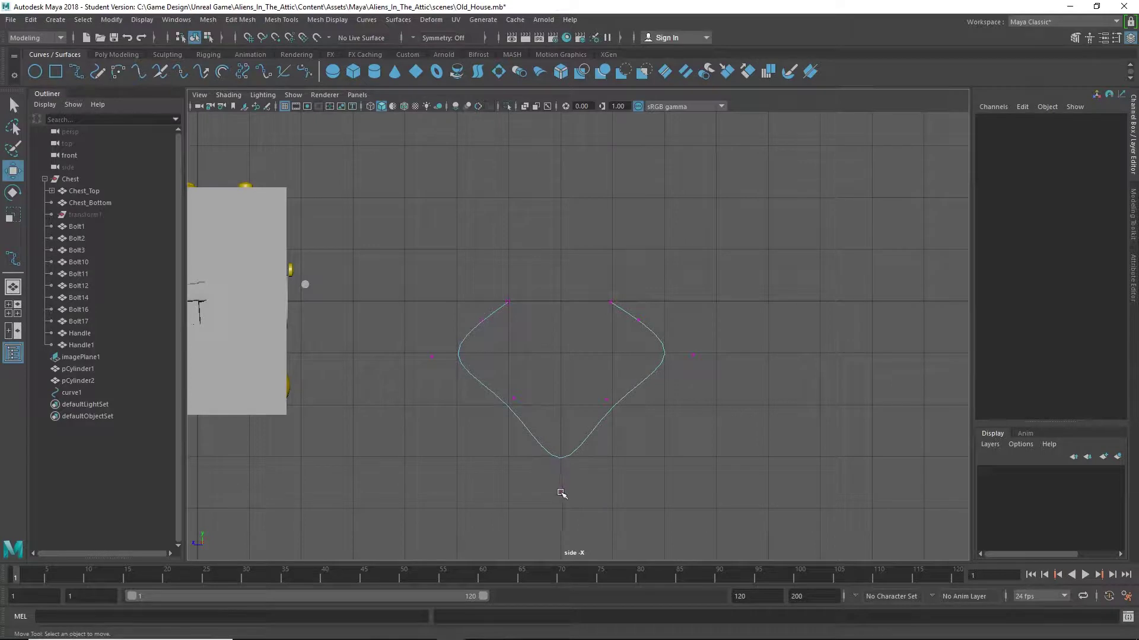
pyautogui.click(561, 489)
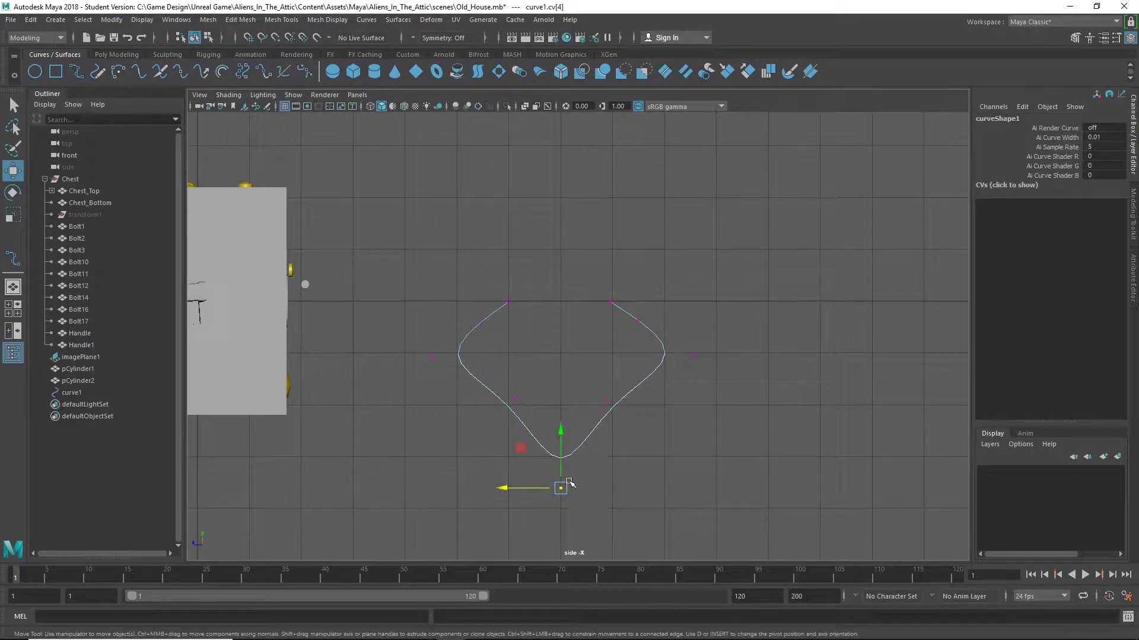
pyautogui.press('r')
pyautogui.moveTo(502, 488); pyautogui.dragTo(513, 489)
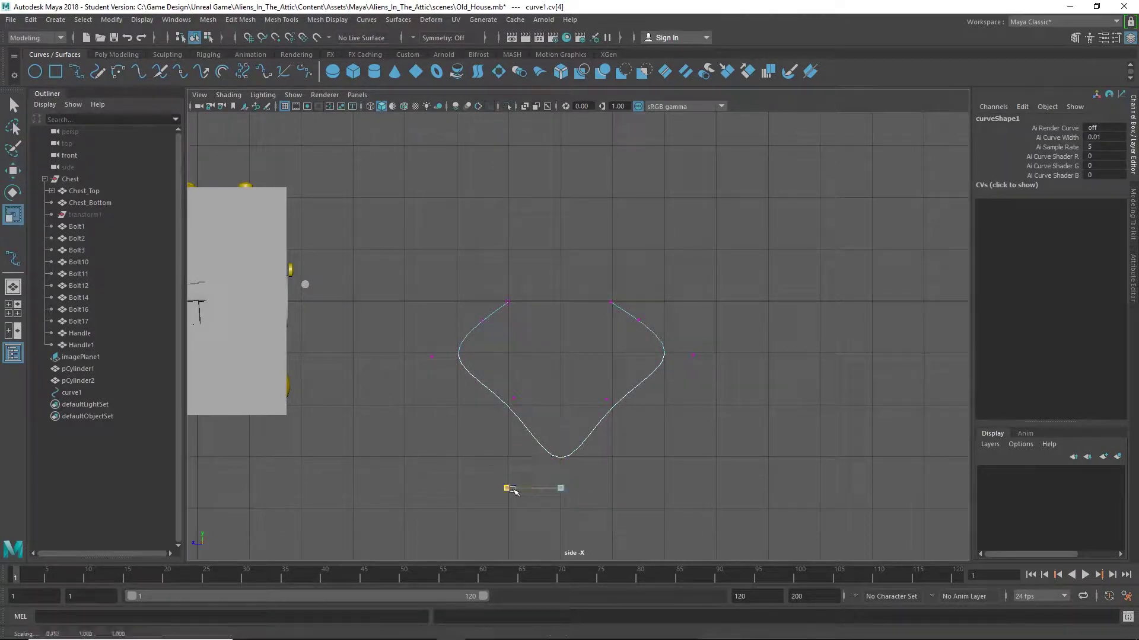
pyautogui.click(514, 398)
pyautogui.keyDown('shift'); pyautogui.click(608, 401); pyautogui.keyUp('shift')
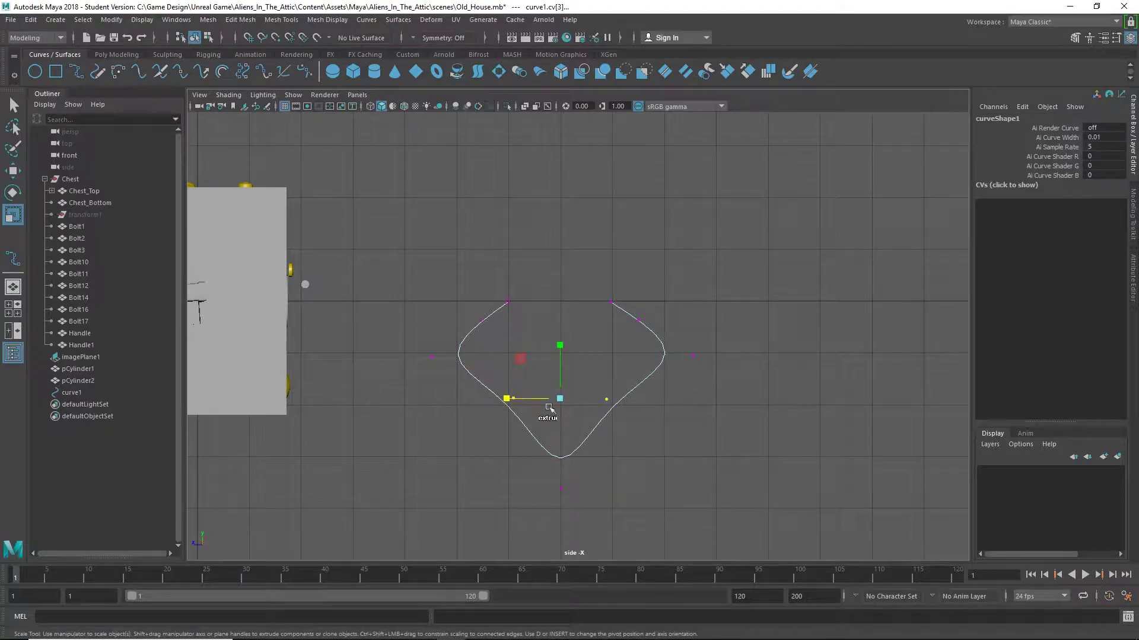
pyautogui.moveTo(507, 398); pyautogui.dragTo(490, 399)
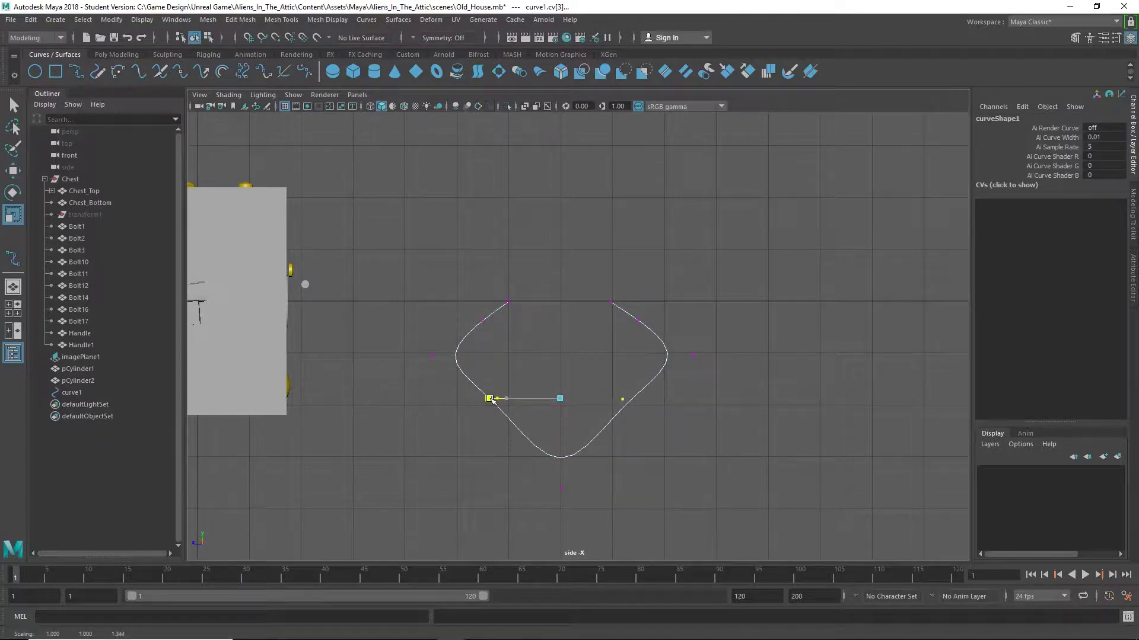
# Raise the curve's two open end vertices by nearly one grid square and scale them closer together
pyautogui.press('space')
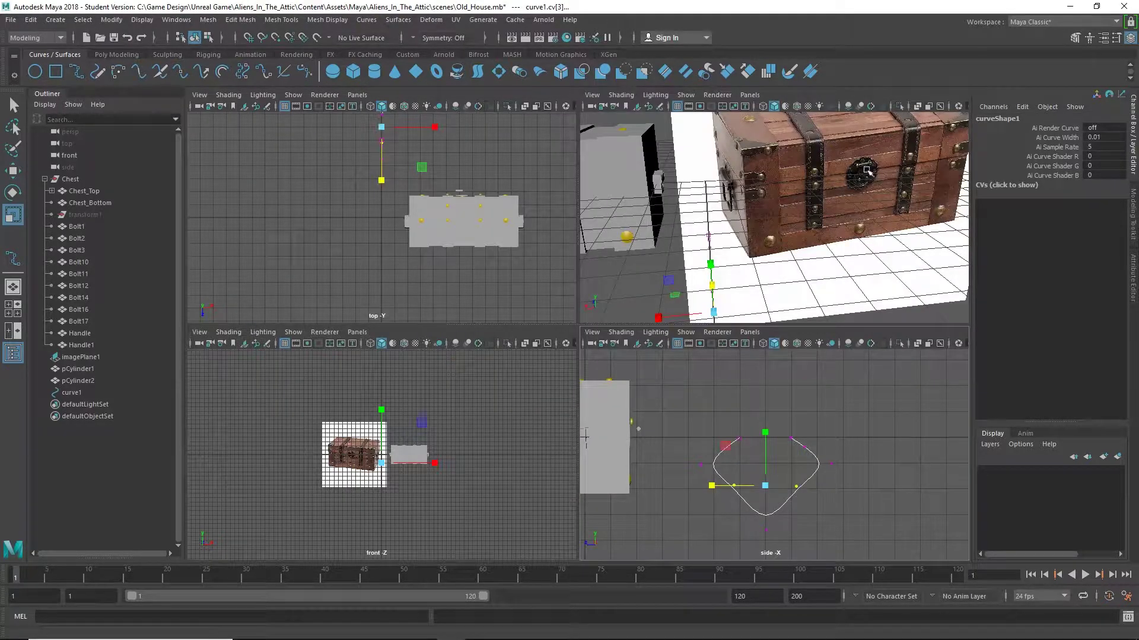
pyautogui.press('space')
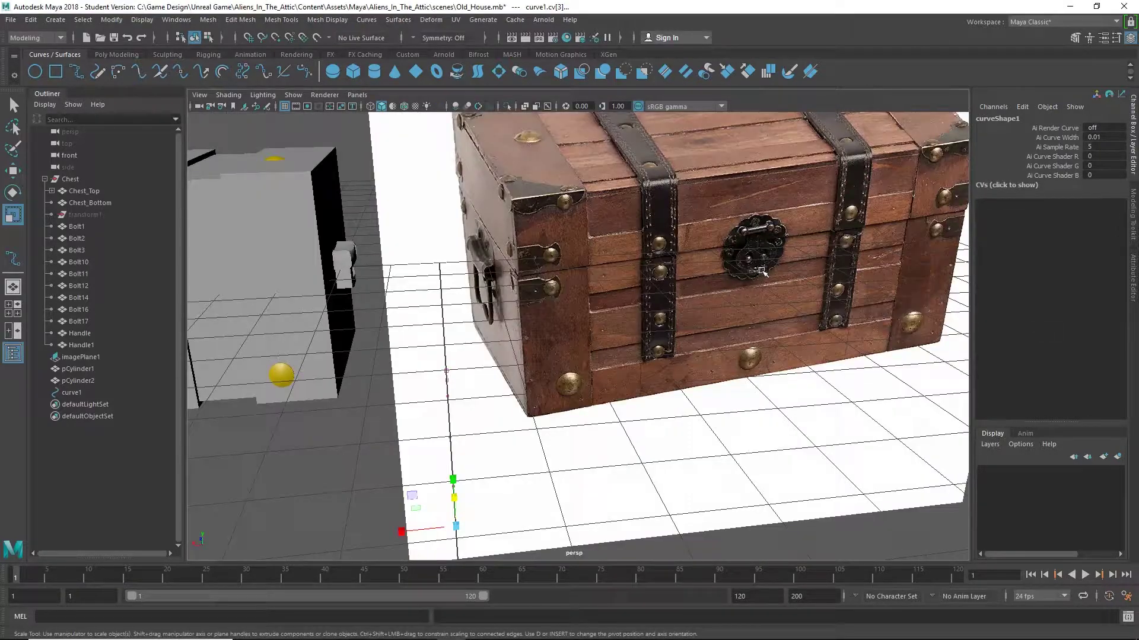
pyautogui.press('space')
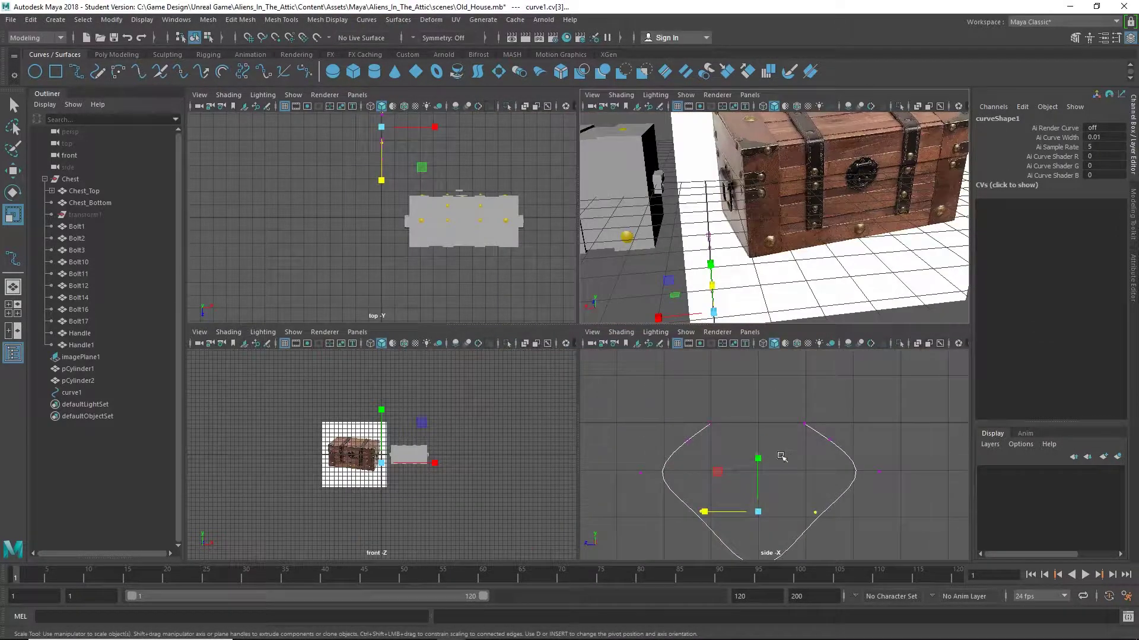
pyautogui.moveTo(691, 396); pyautogui.dragTo(814, 435)
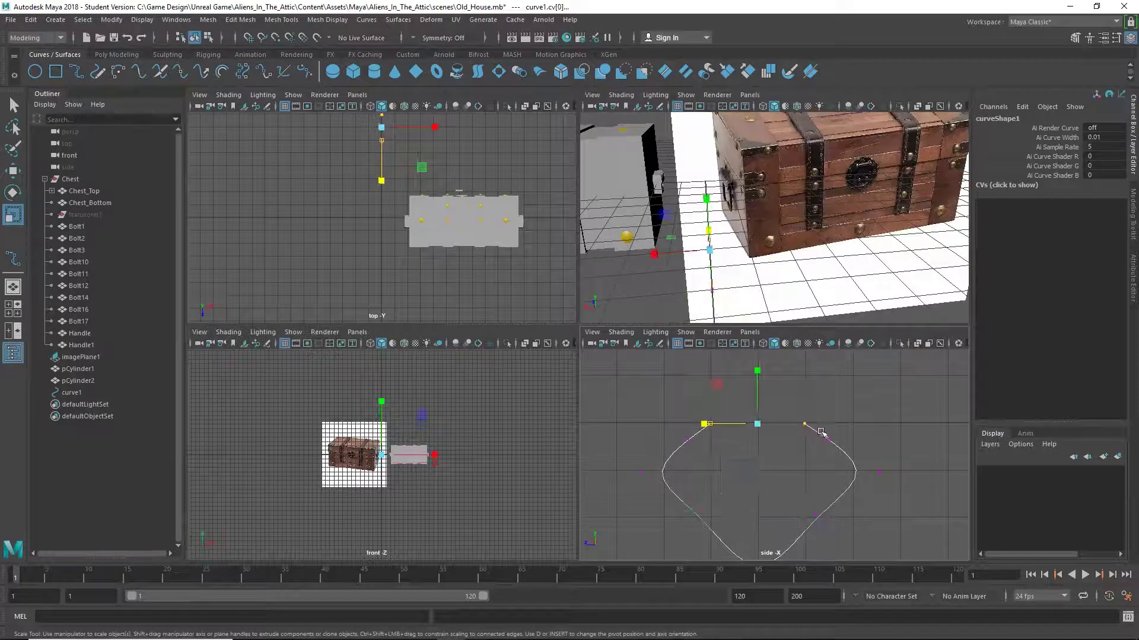
pyautogui.press('w')
pyautogui.moveTo(759, 384); pyautogui.dragTo(758, 341)
pyautogui.press('r')
pyautogui.moveTo(714, 383); pyautogui.dragTo(819, 441)
# Scale the pair of control vertices just below the open ends inward to form a narrow neck on the curve
pyautogui.moveTo(661, 455); pyautogui.dragTo(836, 422)
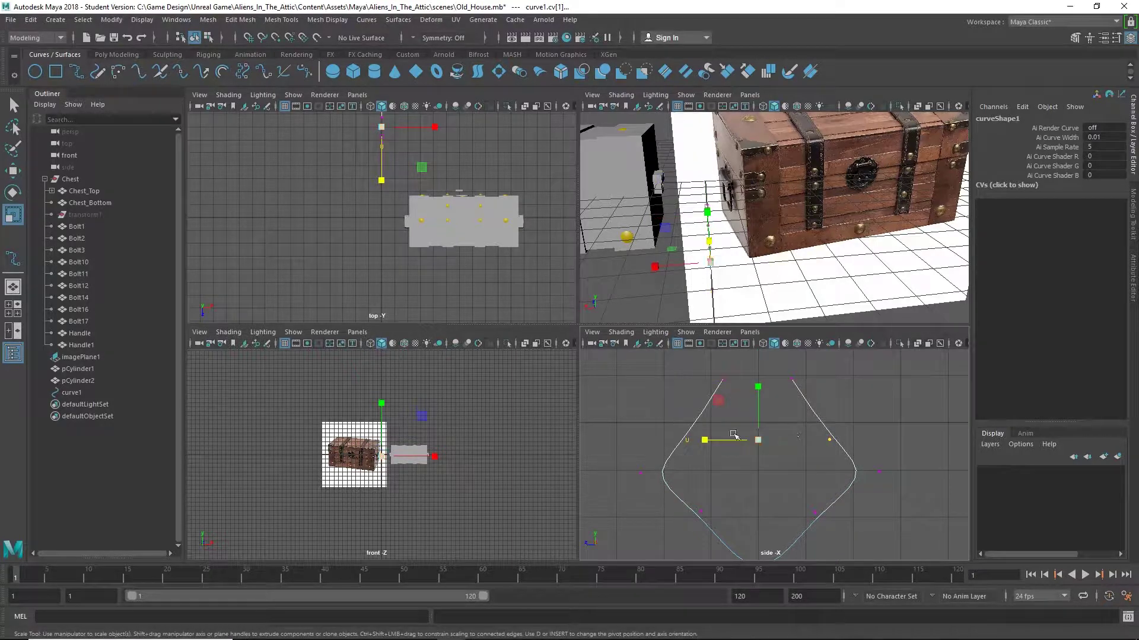
pyautogui.moveTo(717, 442); pyautogui.dragTo(724, 439)
pyautogui.scroll(-3, 836, 516)
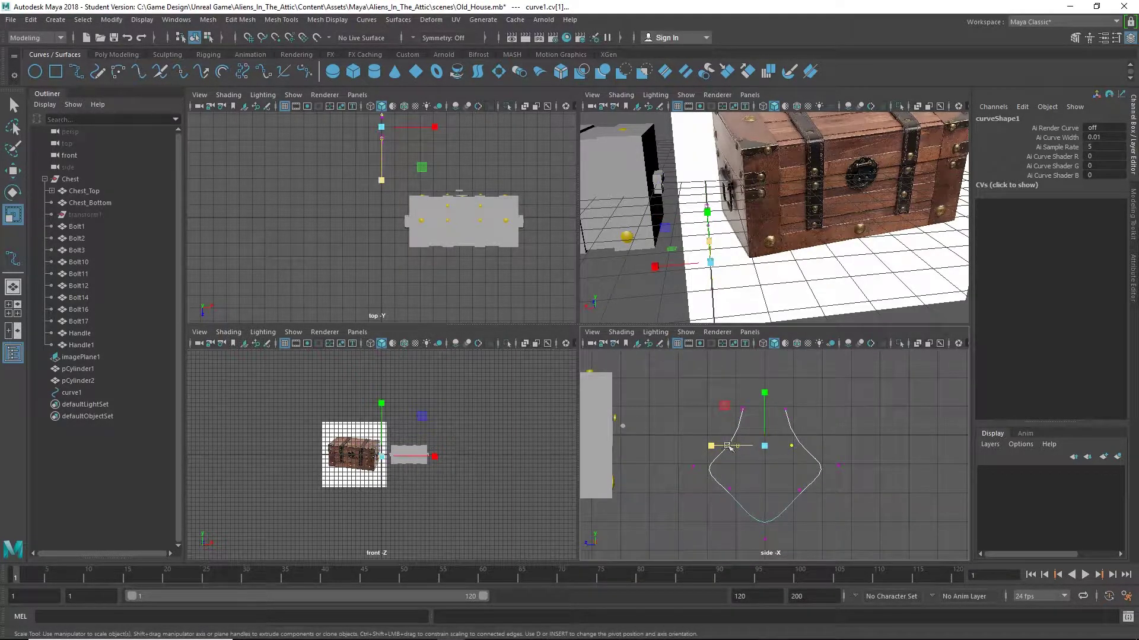
pyautogui.moveTo(730, 449); pyautogui.dragTo(738, 450)
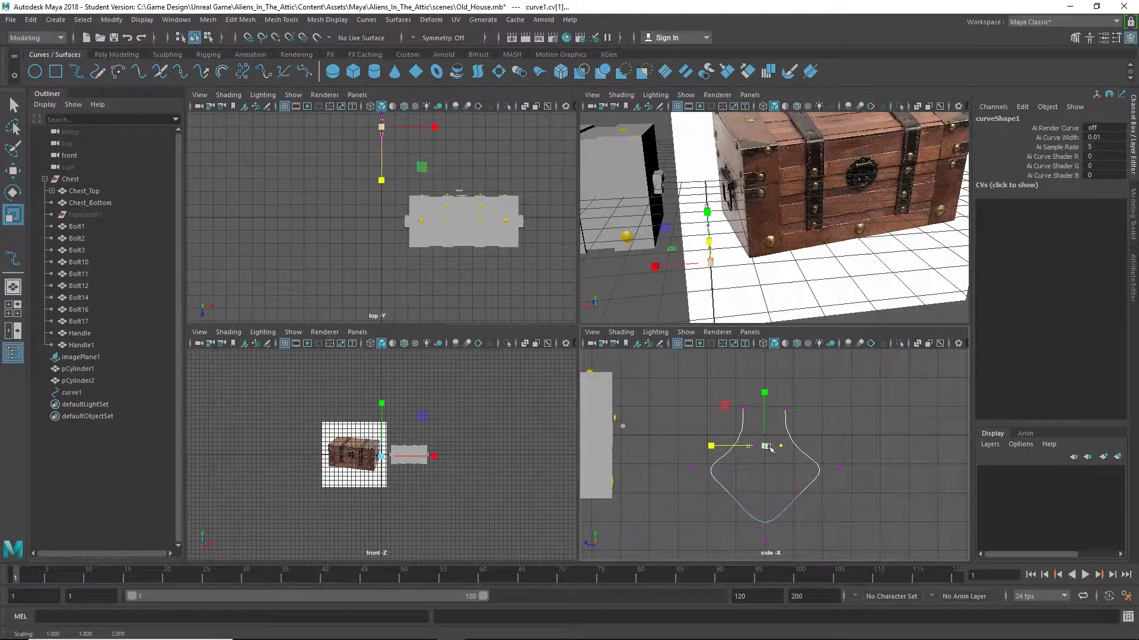
pyautogui.click(884, 483)
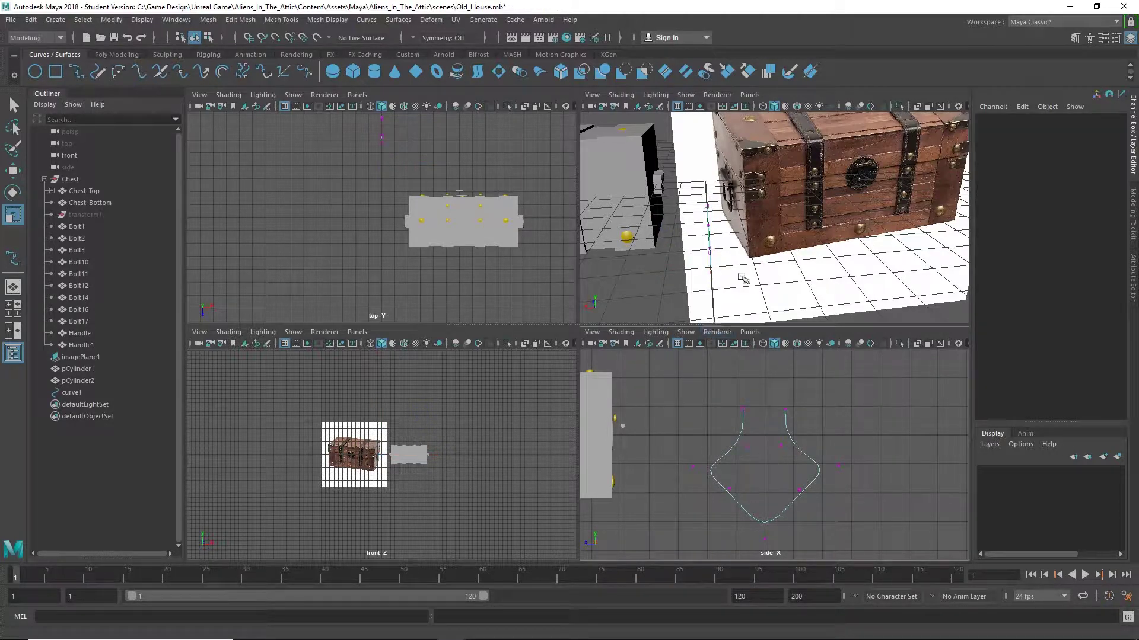
# Duplicate the whole curve and offset the copy about 0.8 units along X
pyautogui.keyDown('alt'); pyautogui.moveTo(715, 272); pyautogui.dragTo(831, 273); pyautogui.keyUp('alt')
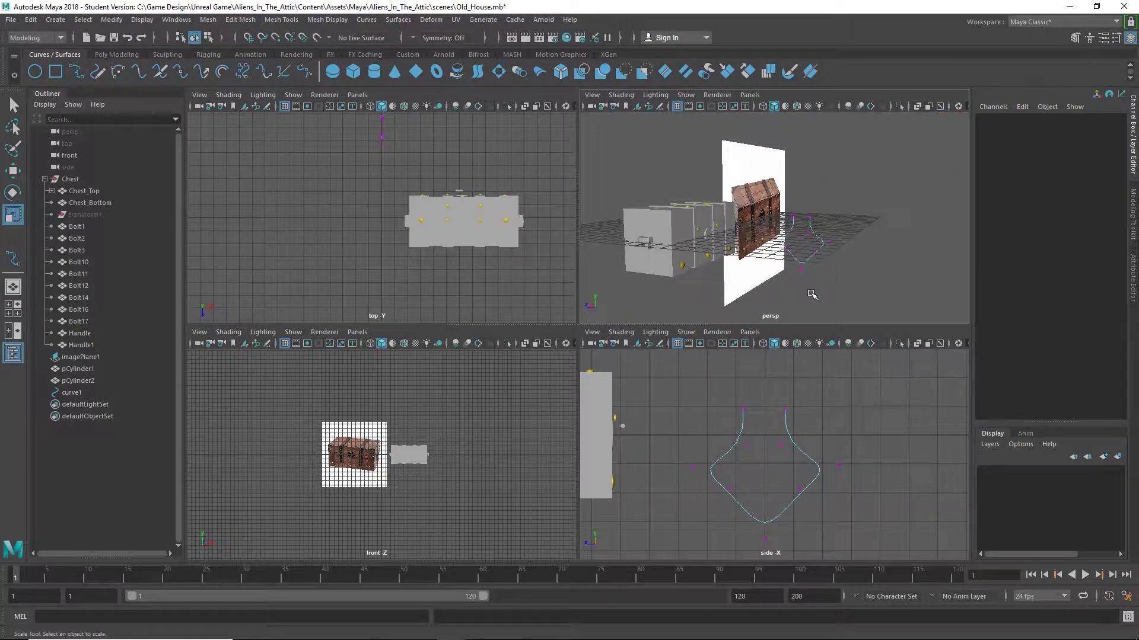
pyautogui.hotkey('ctrl', 'd')
pyautogui.moveTo(810, 249); pyautogui.dragTo(863, 239, button='right')
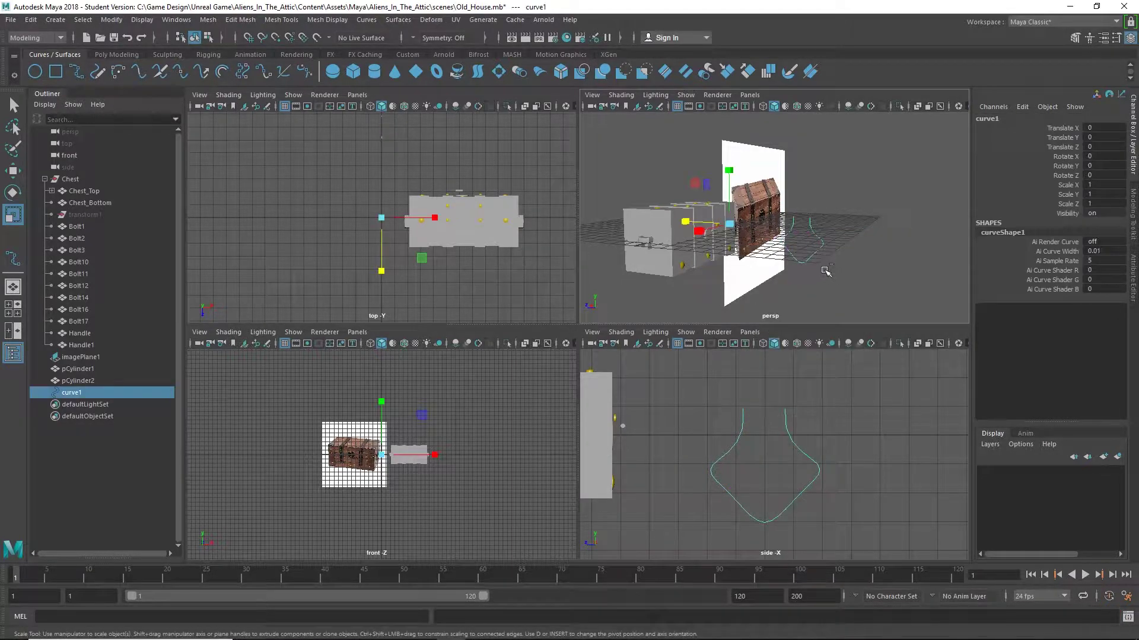
pyautogui.hotkey('ctrl', 'd')
pyautogui.press('w')
pyautogui.moveTo(701, 231); pyautogui.dragTo(698, 236)
# Loft a surface between the original curve and its offset duplicate
pyautogui.scroll(6, 826, 266)
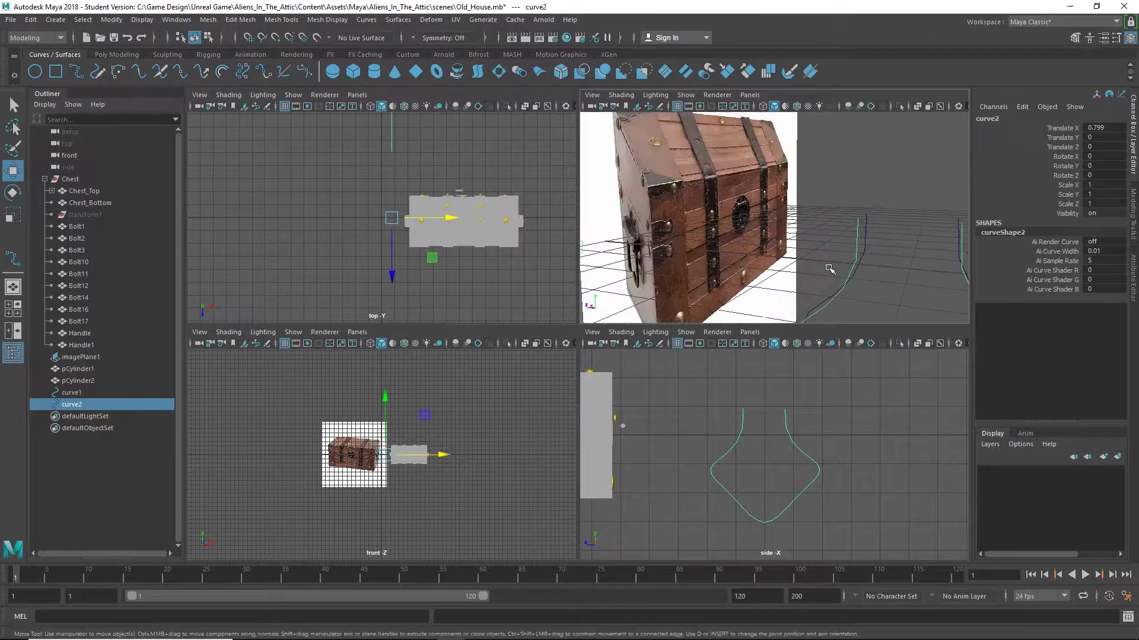
pyautogui.keyDown('alt'); pyautogui.moveTo(826, 267); pyautogui.dragTo(800, 266); pyautogui.keyUp('alt')
pyautogui.scroll(-5, 800, 266)
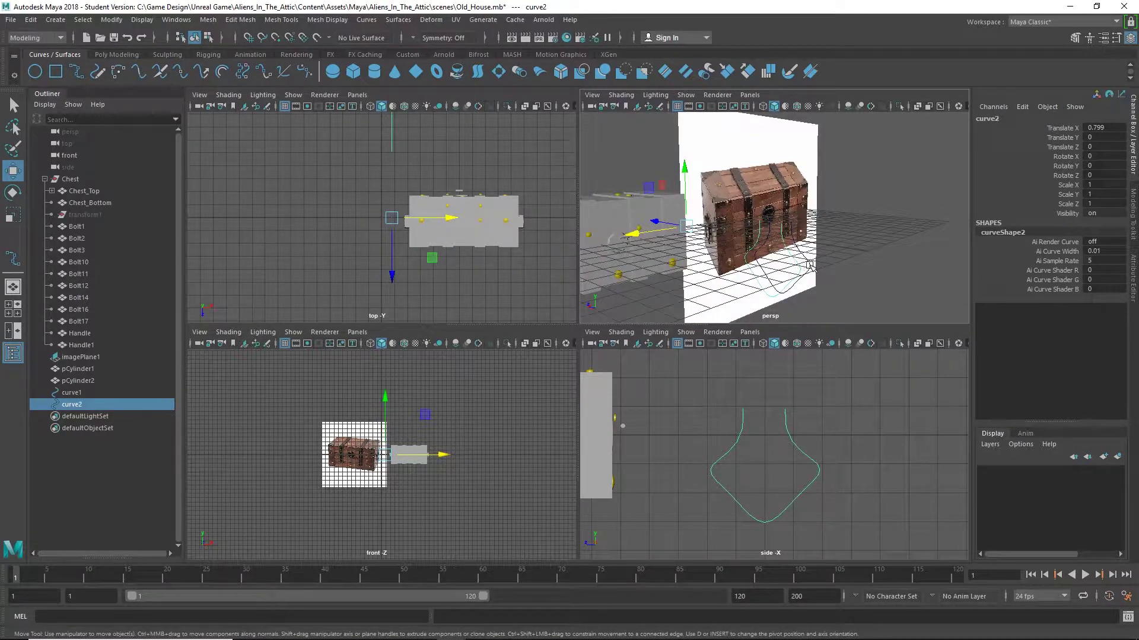
pyautogui.keyDown('shift'); pyautogui.click(810, 265); pyautogui.keyUp('shift')
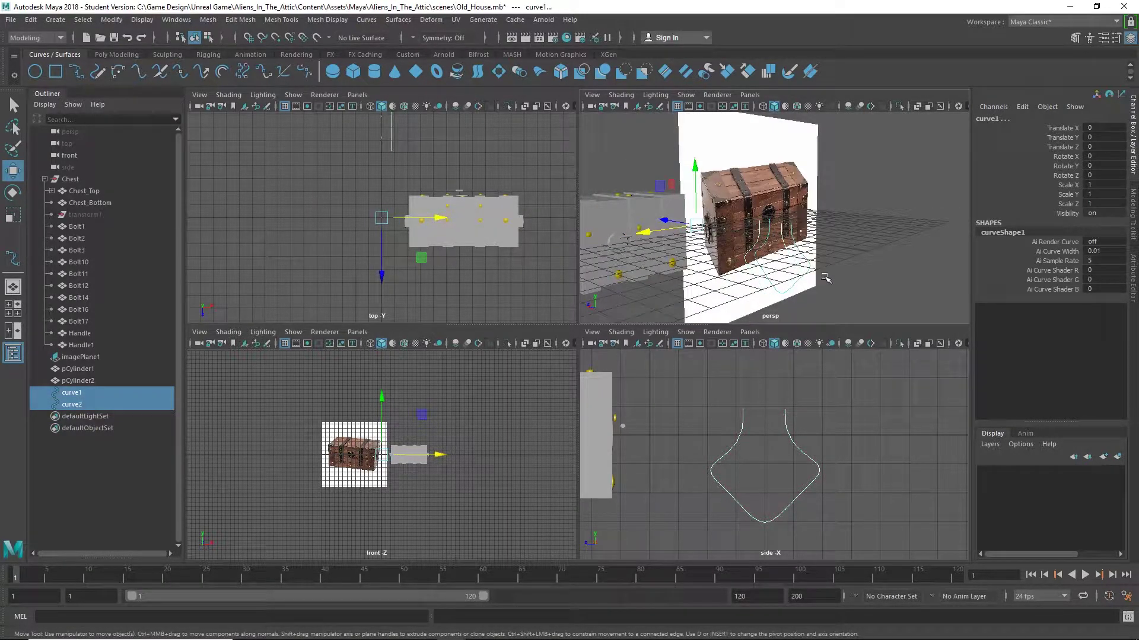
pyautogui.click(479, 72)
pyautogui.keyDown('alt'); pyautogui.moveTo(734, 271); pyautogui.dragTo(775, 195); pyautogui.keyUp('alt')
pyautogui.press('space')
pyautogui.scroll(5, 514, 330)
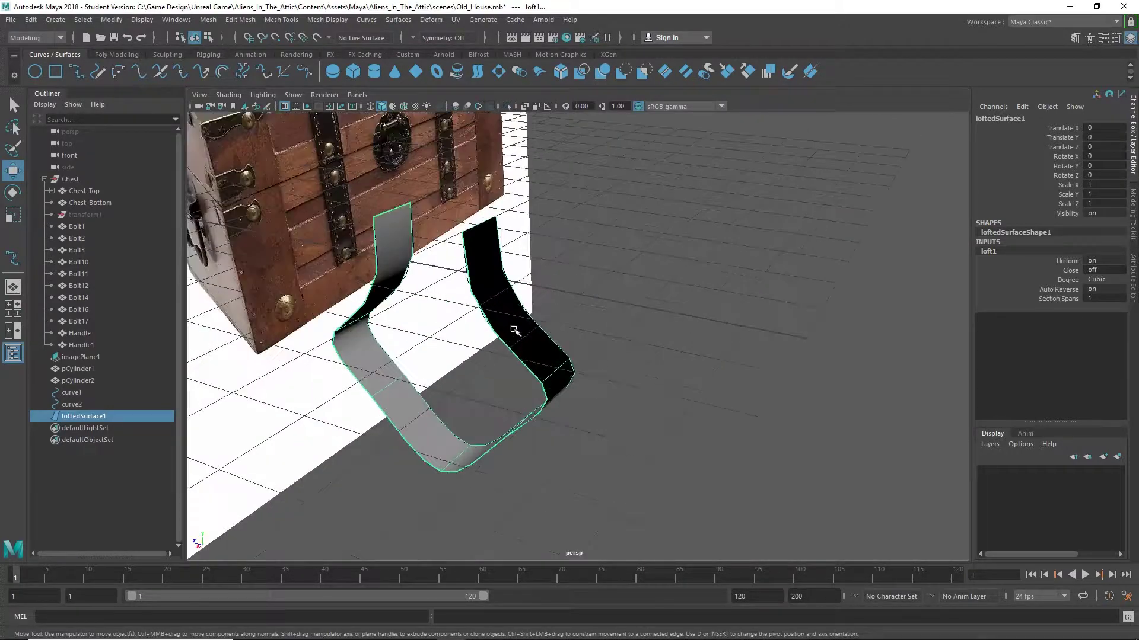
pyautogui.keyDown('alt'); pyautogui.moveTo(514, 329); pyautogui.dragTo(615, 272); pyautogui.keyUp('alt')
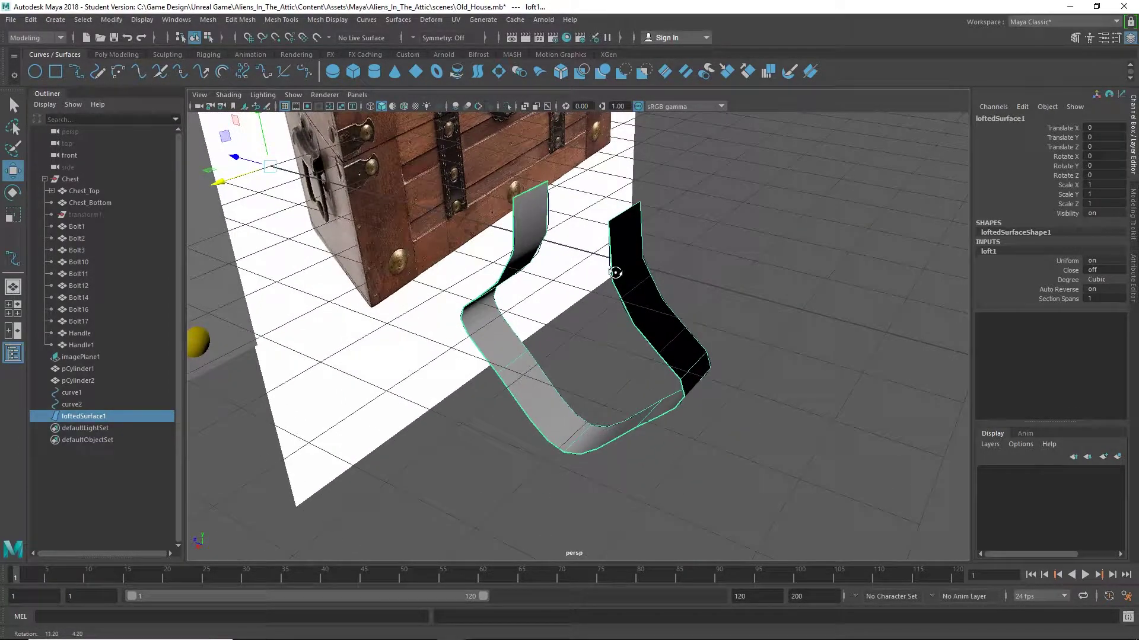
# Convert the lofted NURBS surface to polygons and move the polygon copy to -3.486 along Z
pyautogui.click(110, 20)
pyautogui.moveTo(191, 309)
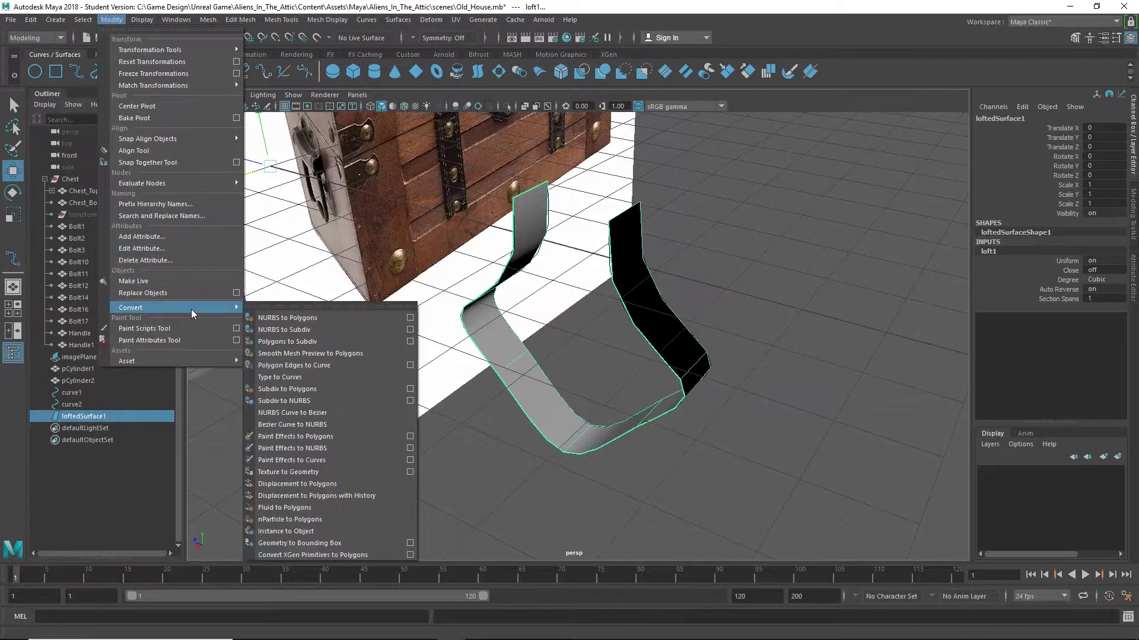
pyautogui.click(308, 321)
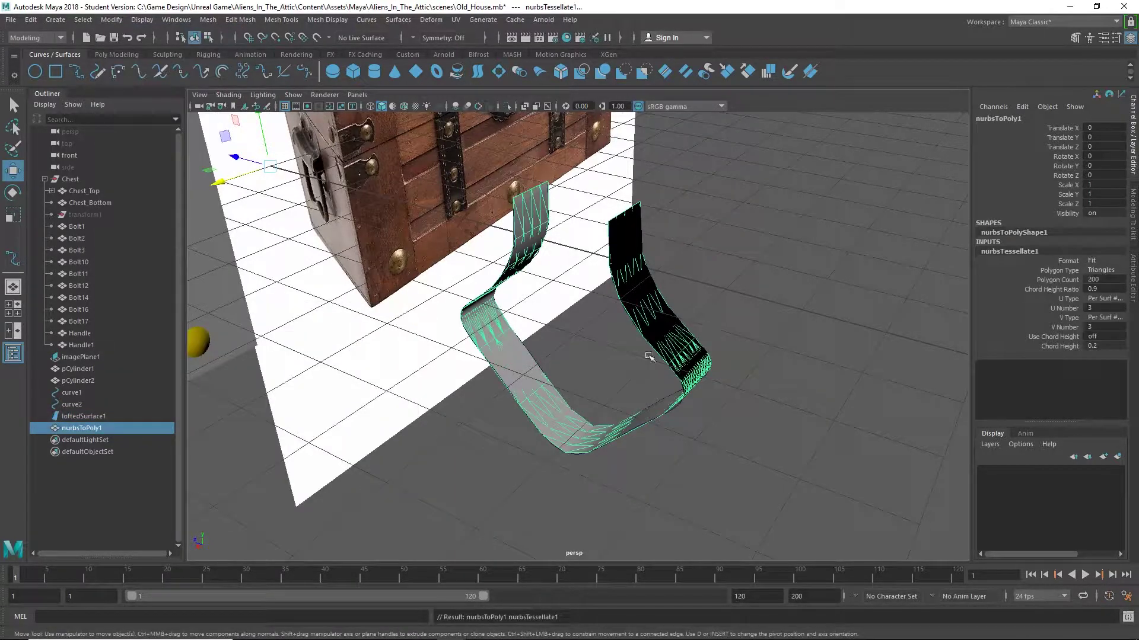
pyautogui.moveTo(243, 165); pyautogui.dragTo(409, 204)
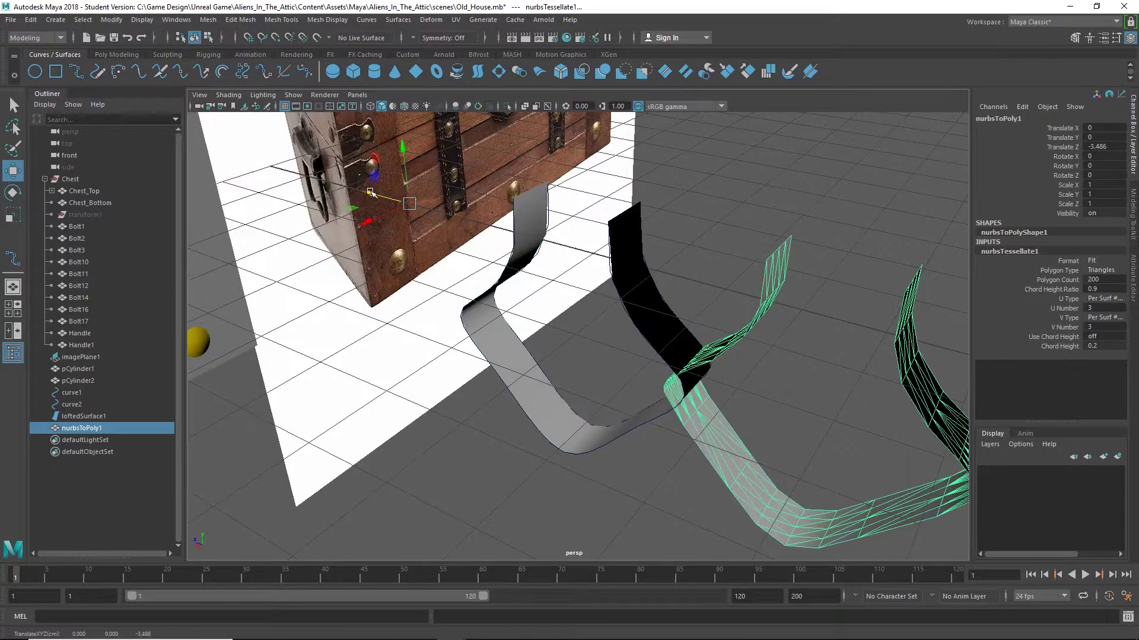
# Quadrangulate the converted polygon strip so its triangles merge into quads
pyautogui.keyDown('alt'); pyautogui.moveTo(576, 283); pyautogui.dragTo(547, 271); pyautogui.keyUp('alt')
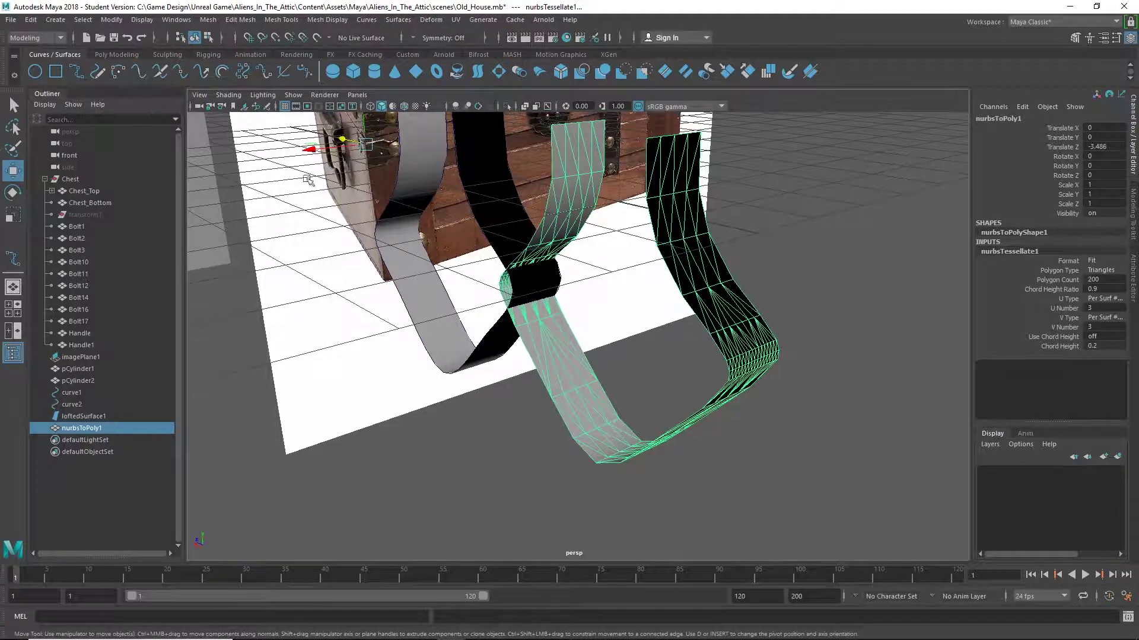
pyautogui.click(208, 20)
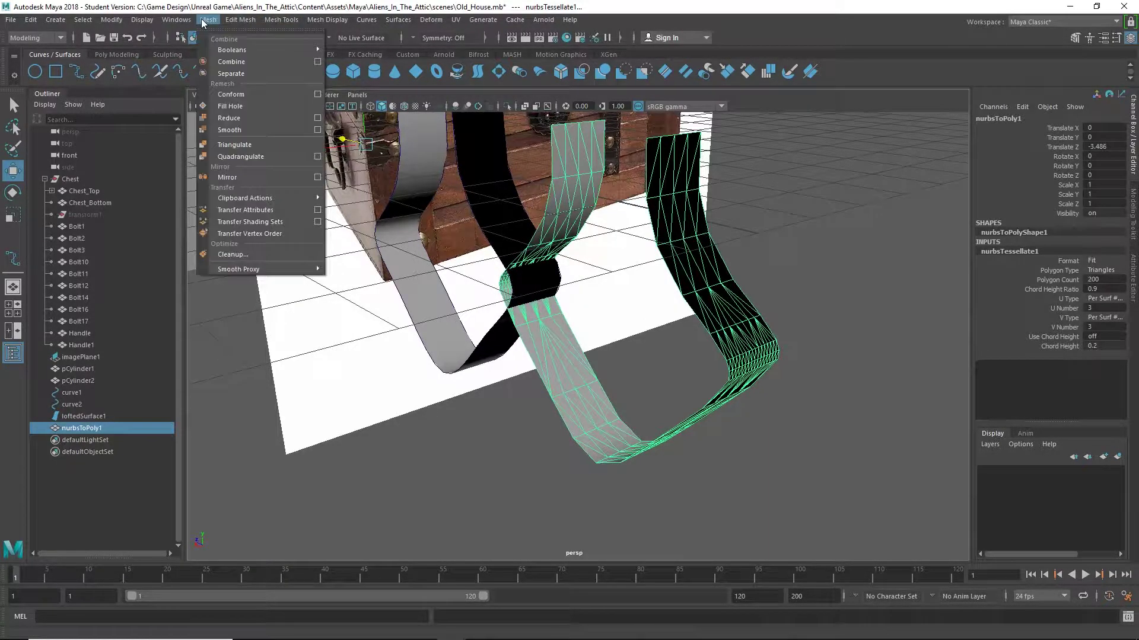
pyautogui.click(253, 157)
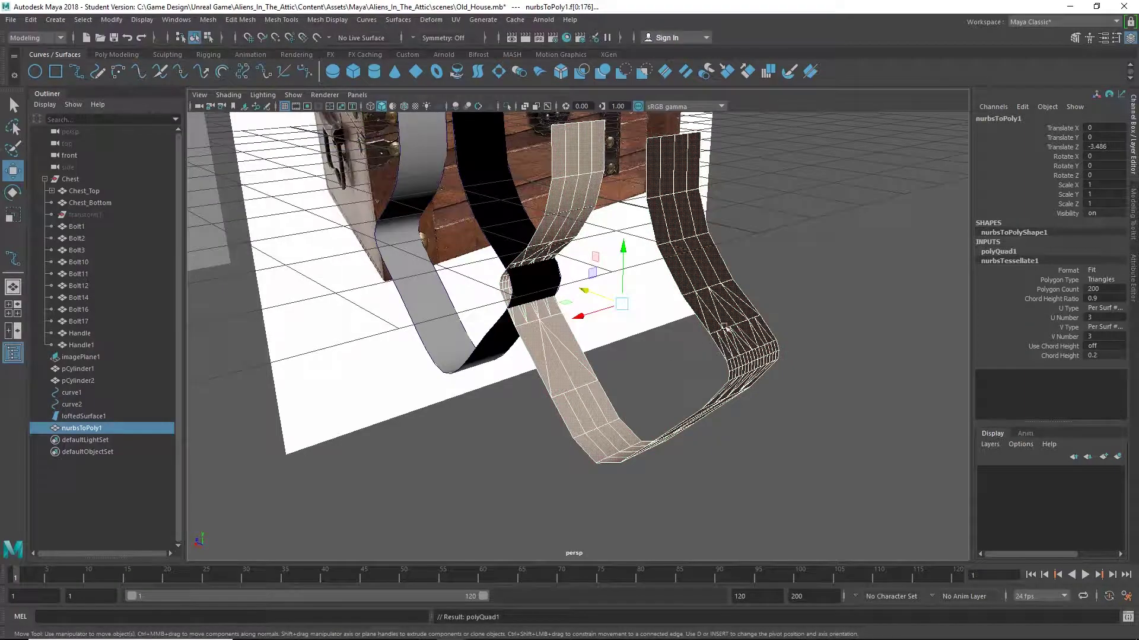
pyautogui.keyDown('alt'); pyautogui.moveTo(725, 326); pyautogui.dragTo(667, 191); pyautogui.keyUp('alt')
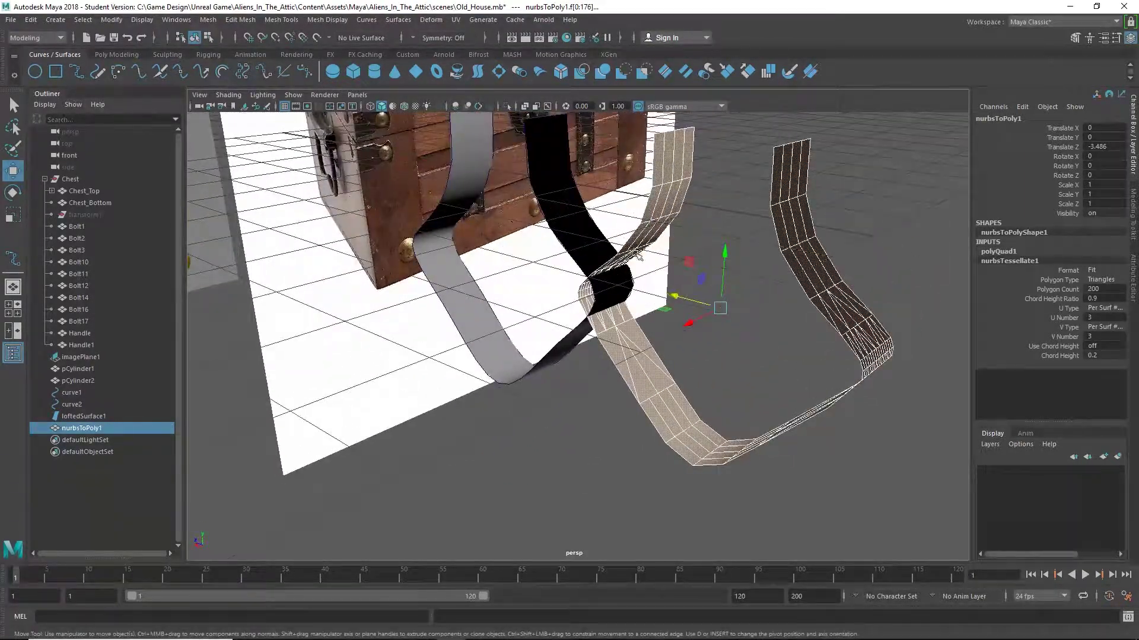
# Delete the original lofted surface and both of its source curves, keeping only the polygon strip
pyautogui.keyDown('alt'); pyautogui.moveTo(639, 348); pyautogui.dragTo(561, 267); pyautogui.keyUp('alt')
pyautogui.click(508, 257)
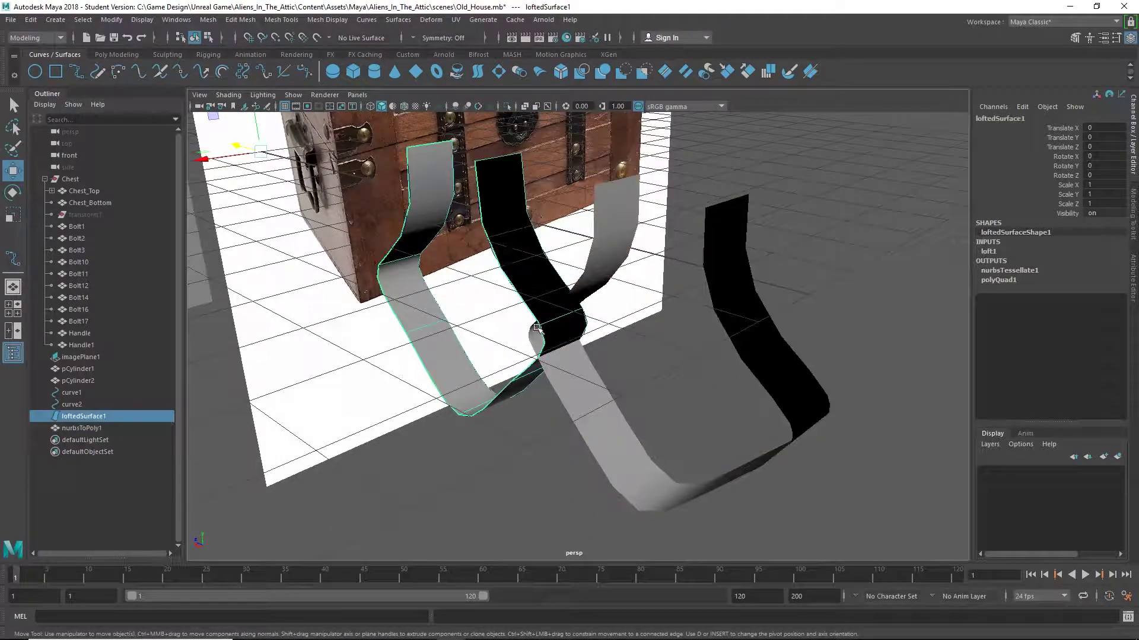
pyautogui.press('Delete')
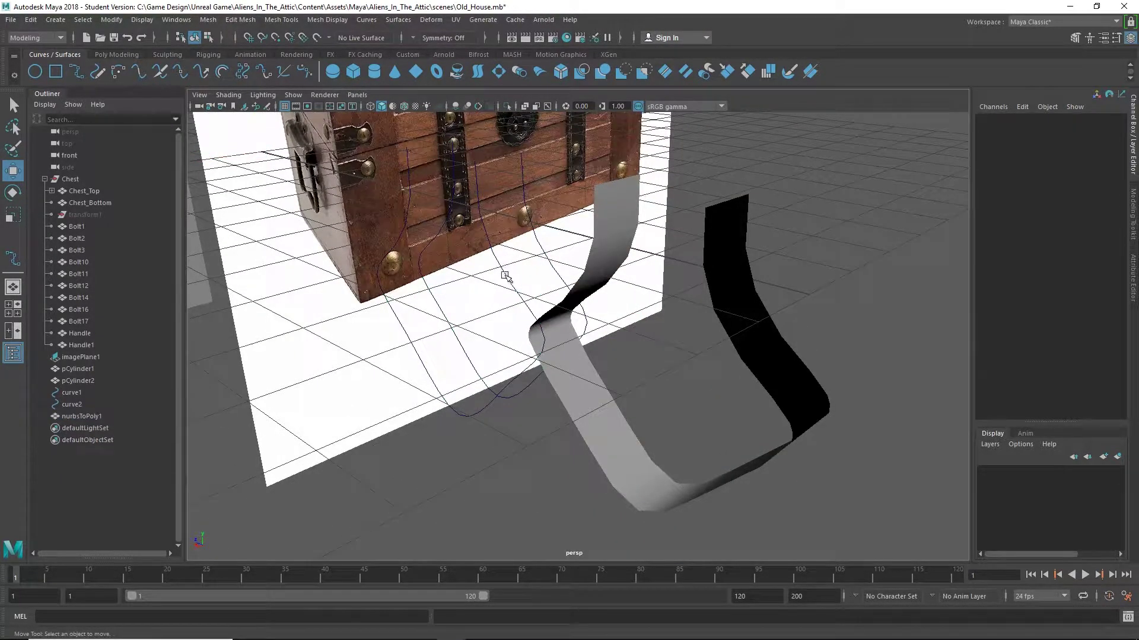
pyautogui.click(505, 276)
pyautogui.press('Delete')
pyautogui.click(551, 260)
pyautogui.press('Delete')
# Center the pivot of the polygon strip
pyautogui.click(620, 255)
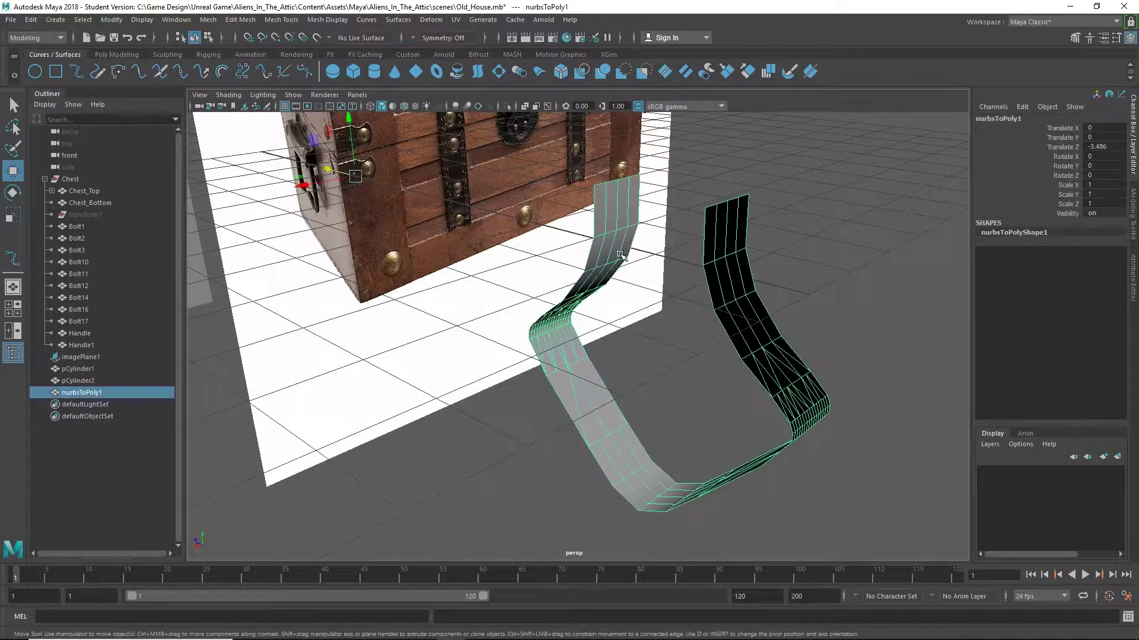
pyautogui.keyDown('alt'); pyautogui.moveTo(620, 255); pyautogui.dragTo(557, 272); pyautogui.keyUp('alt')
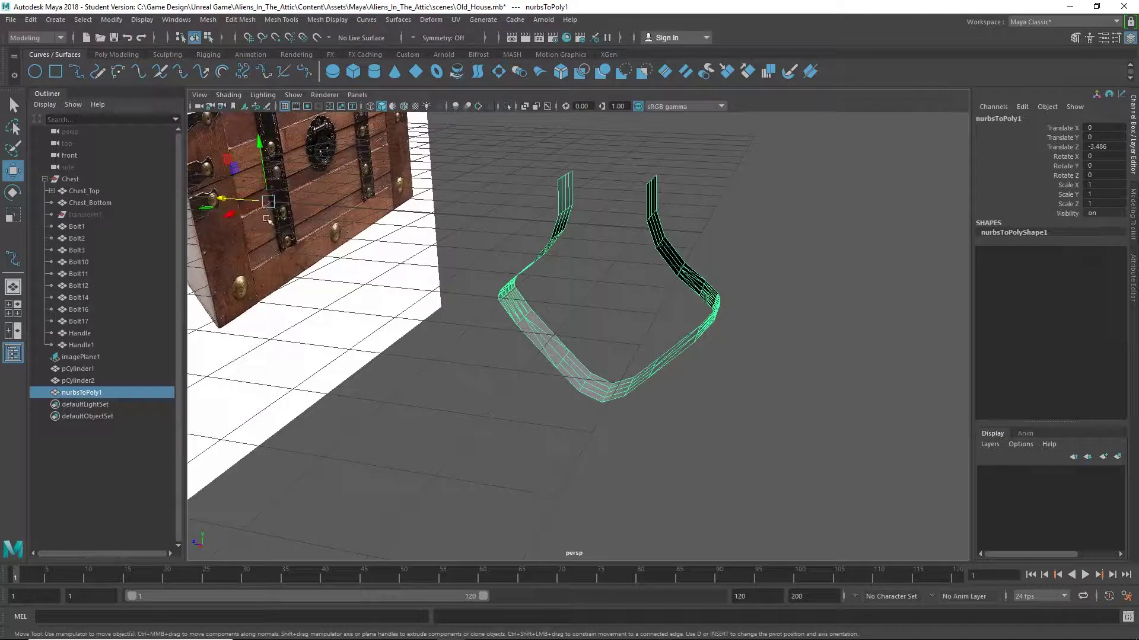
pyautogui.click(108, 20)
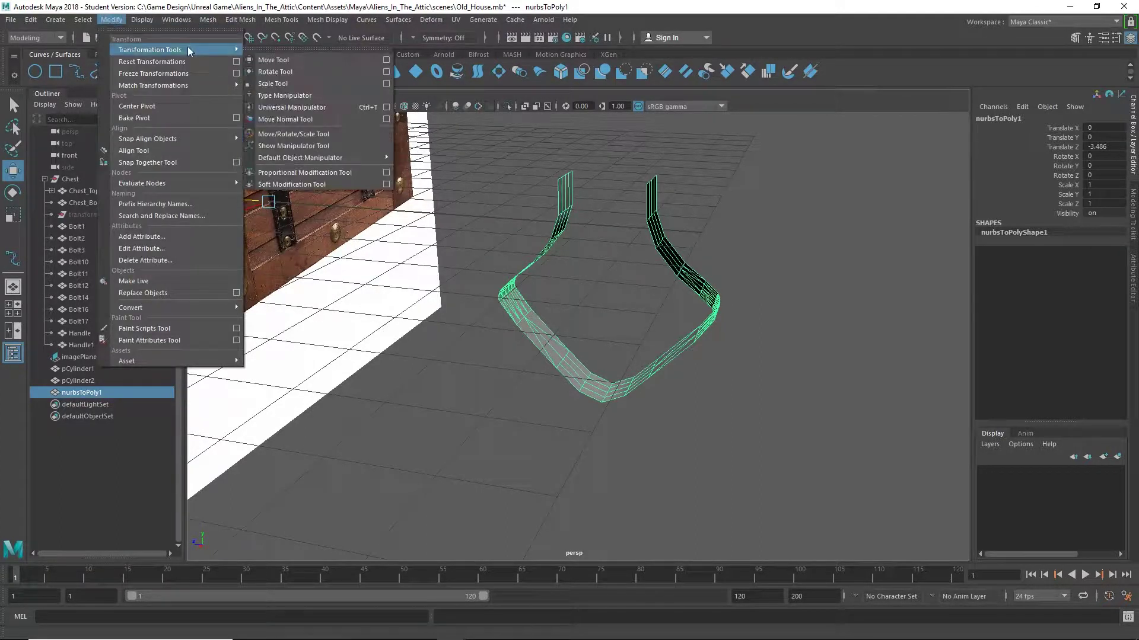
pyautogui.click(172, 106)
# Try to fill the polygon strip's open border with Fill Hole
pyautogui.keyDown('alt'); pyautogui.moveTo(539, 271); pyautogui.dragTo(617, 299); pyautogui.keyUp('alt')
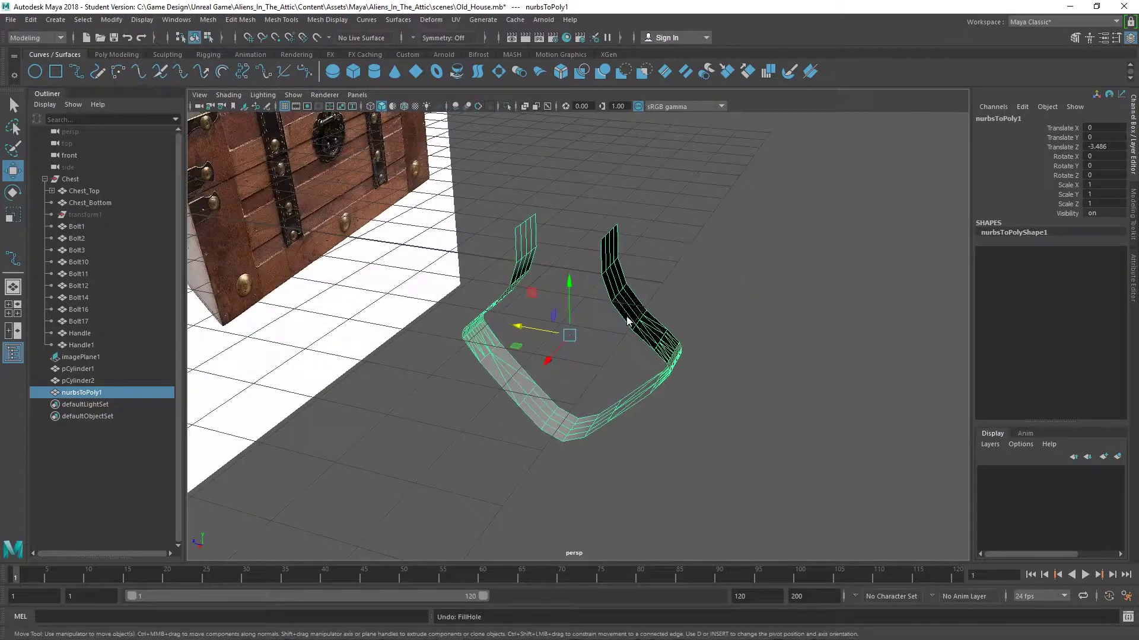
pyautogui.moveTo(617, 300); pyautogui.dragTo(629, 266, button='right')
pyautogui.doubleClick(606, 259)
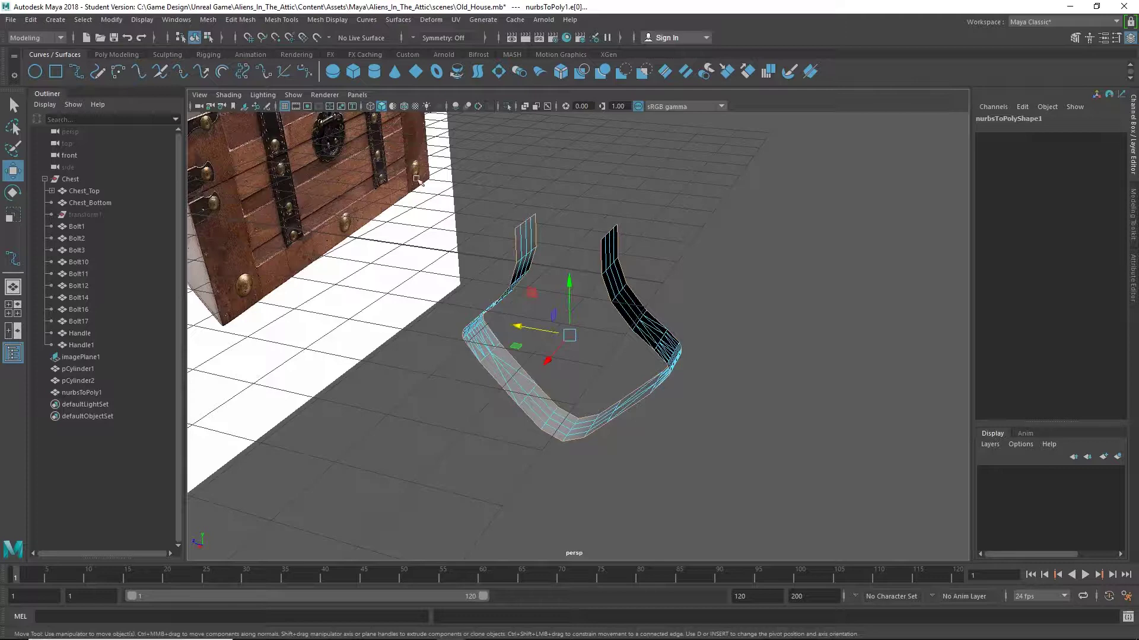
pyautogui.click(208, 19)
pyautogui.click(249, 108)
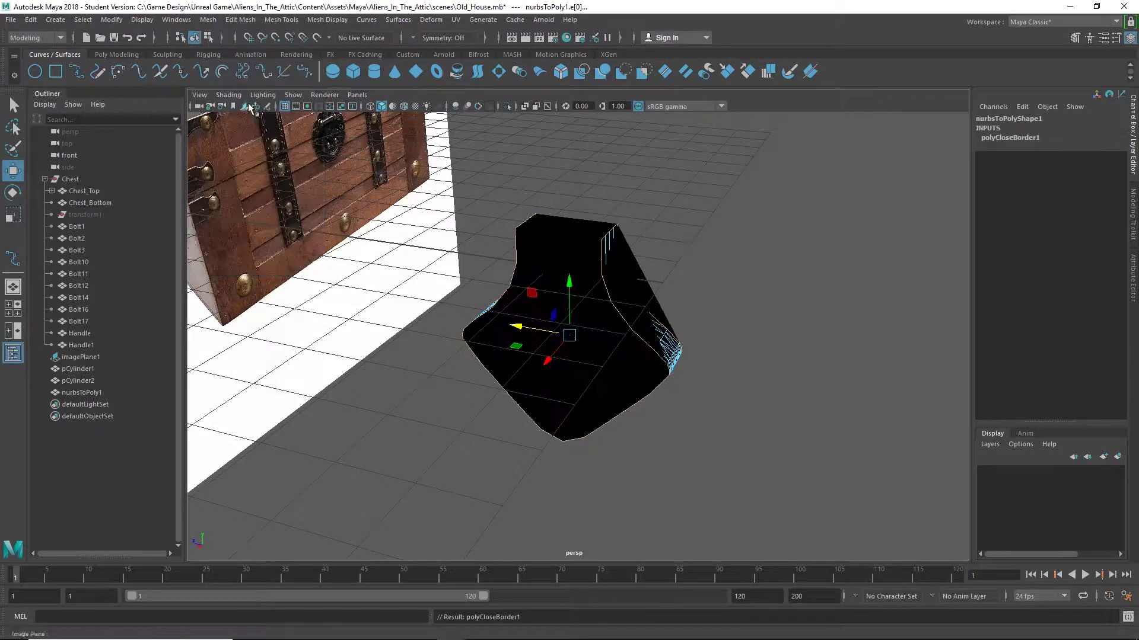
pyautogui.hotkey('ctrl', 'z')
# Bridge the top end edges of the strip's two arms to close the band across its neck
pyautogui.keyDown('alt'); pyautogui.moveTo(682, 272); pyautogui.dragTo(553, 293); pyautogui.keyUp('alt')
pyautogui.scroll(3, 553, 293)
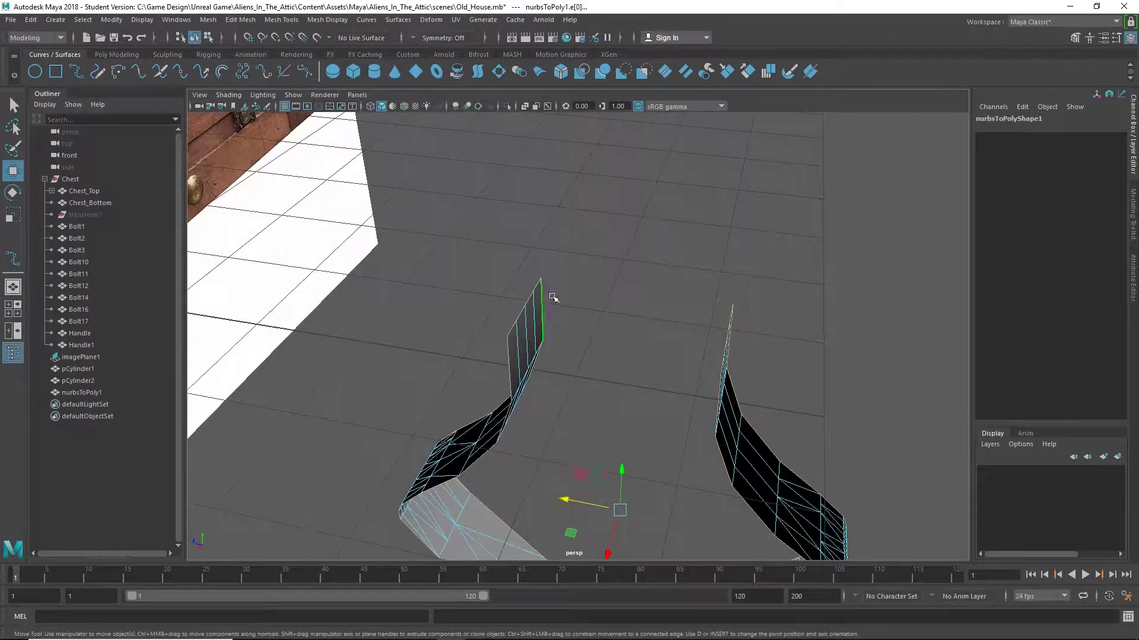
pyautogui.click(640, 331)
pyautogui.click(525, 321)
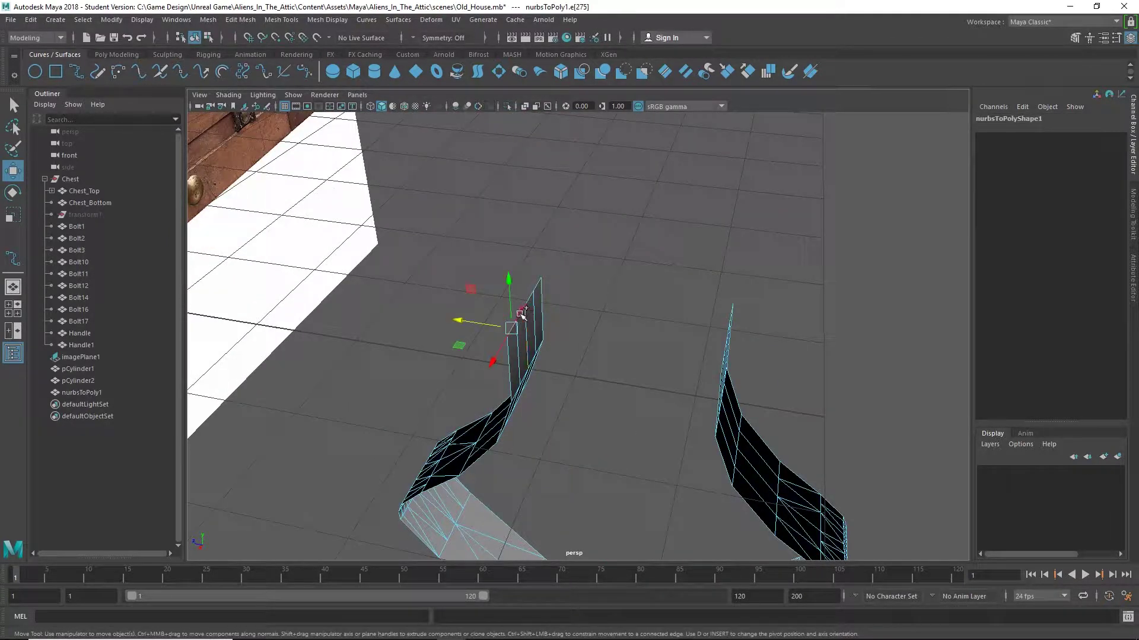
pyautogui.keyDown('ctrl'); pyautogui.keyDown('shift'); pyautogui.click(540, 285); pyautogui.keyUp('shift'); pyautogui.keyUp('ctrl')
pyautogui.keyDown('alt'); pyautogui.moveTo(750, 405); pyautogui.dragTo(686, 331); pyautogui.keyUp('alt')
pyautogui.click(561, 253)
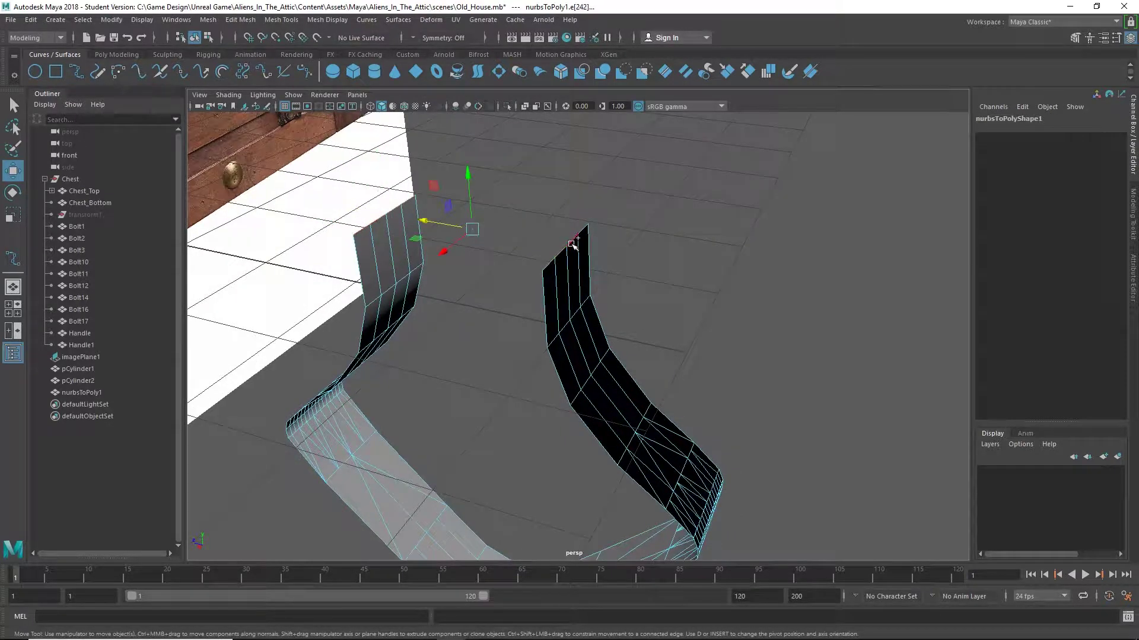
pyautogui.click(1134, 234)
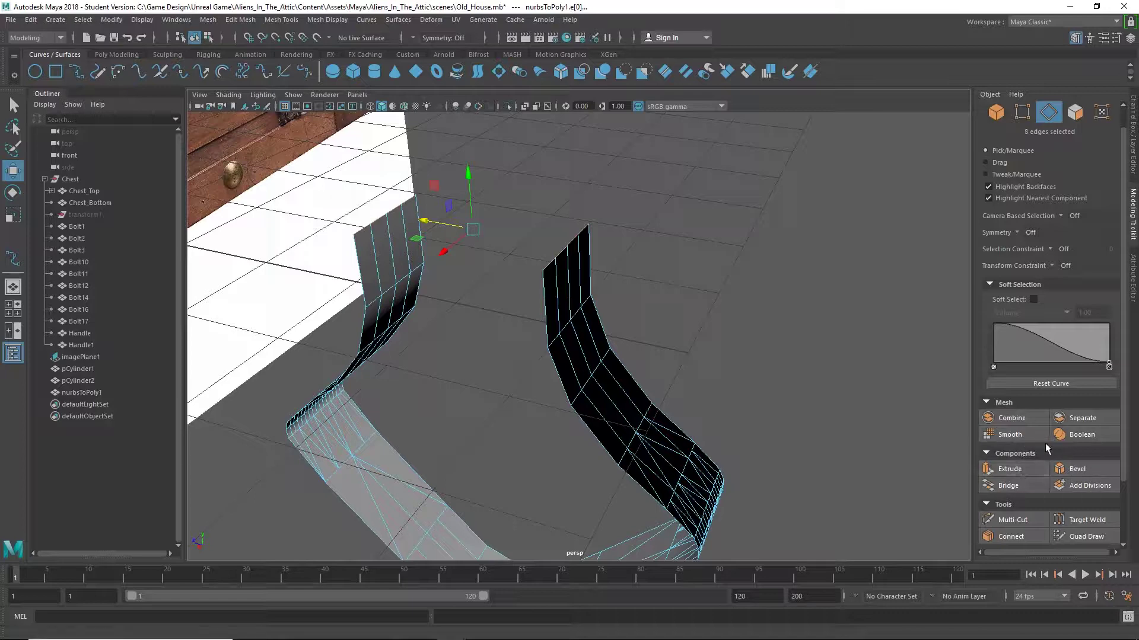
pyautogui.click(1008, 486)
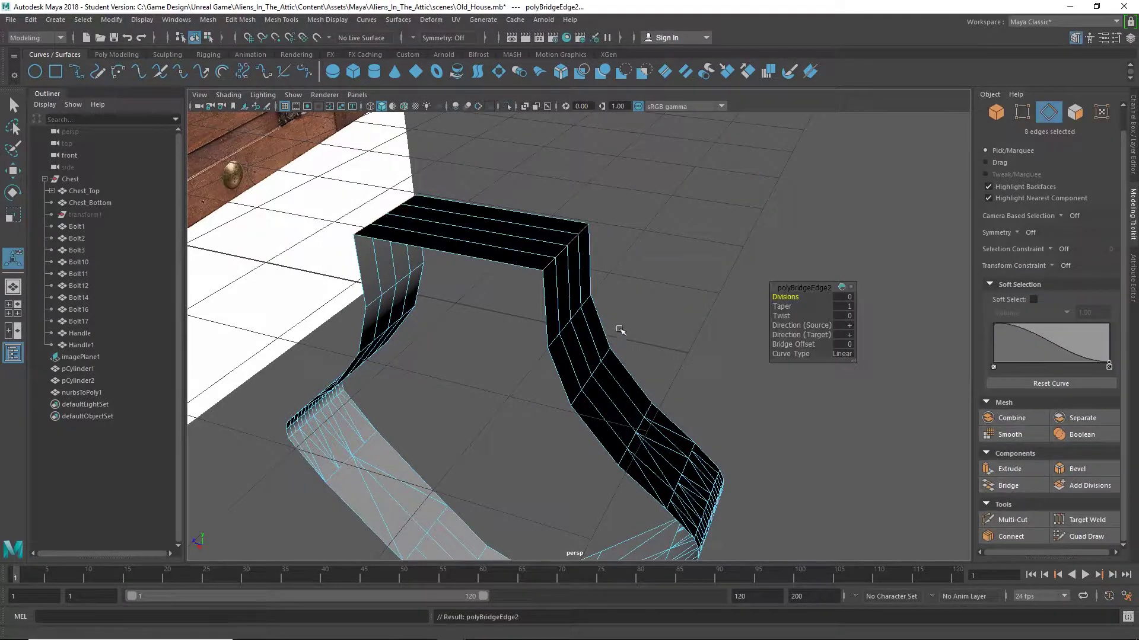
# Fill the hole bounded by the border edge loop on one side of the closed band
pyautogui.scroll(3, 620, 323)
pyautogui.doubleClick(620, 133)
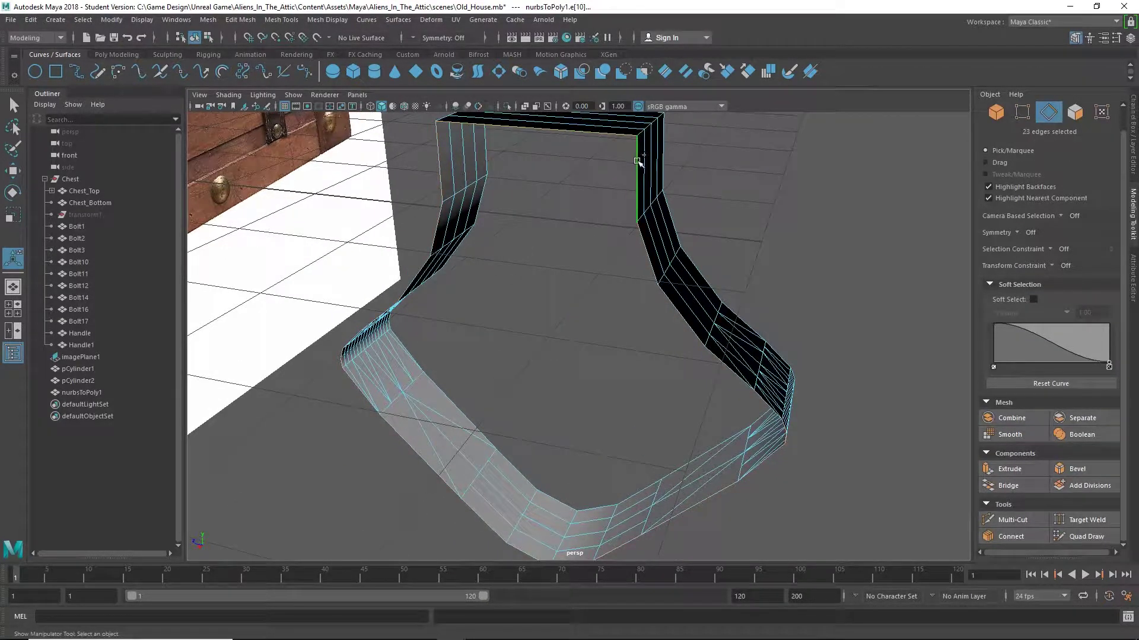
pyautogui.press('f')
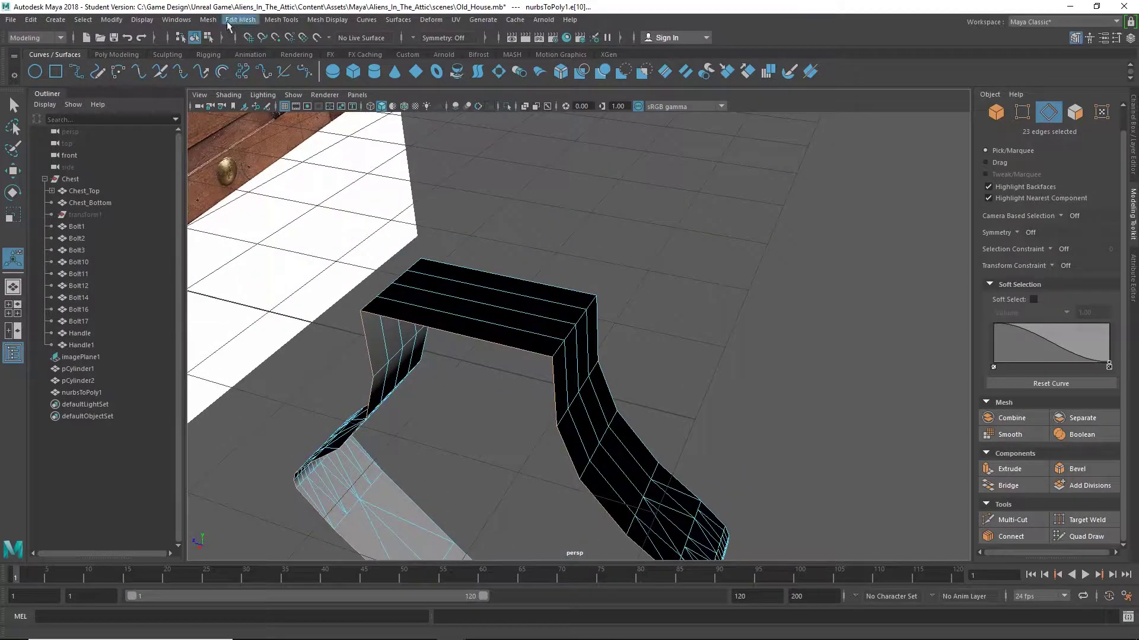
pyautogui.click(209, 20)
pyautogui.click(254, 109)
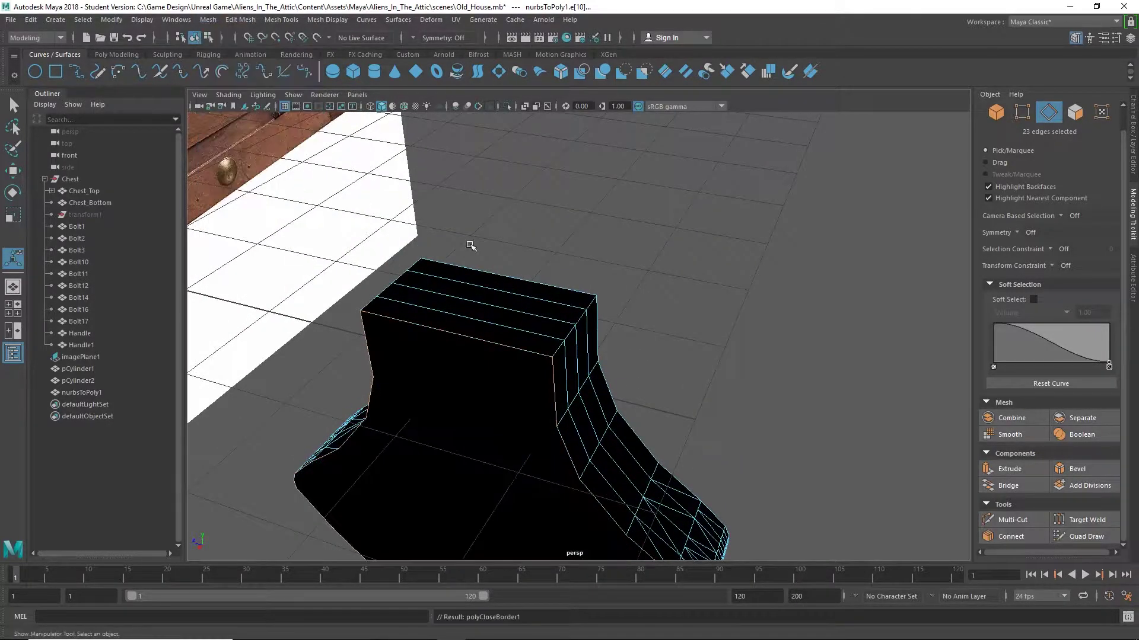
# Fill the hole bounded by the border edge loop on the opposite side of the band
pyautogui.keyDown('alt'); pyautogui.moveTo(482, 245); pyautogui.dragTo(304, 192); pyautogui.keyUp('alt')
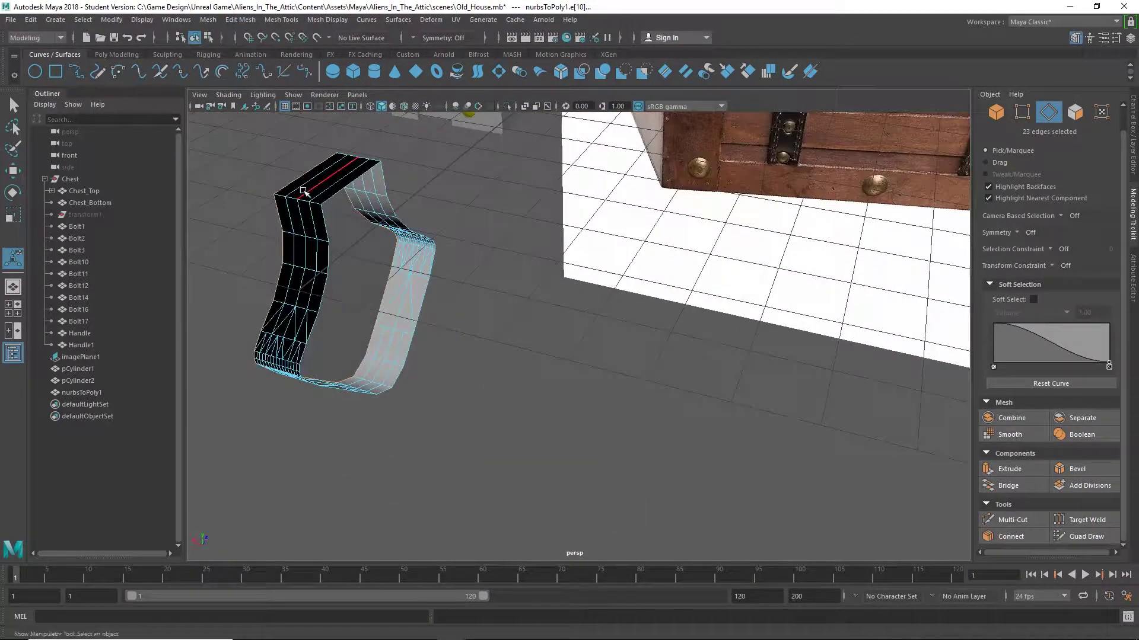
pyautogui.click(341, 196)
pyautogui.keyDown('shift'); pyautogui.click(328, 218); pyautogui.keyUp('shift')
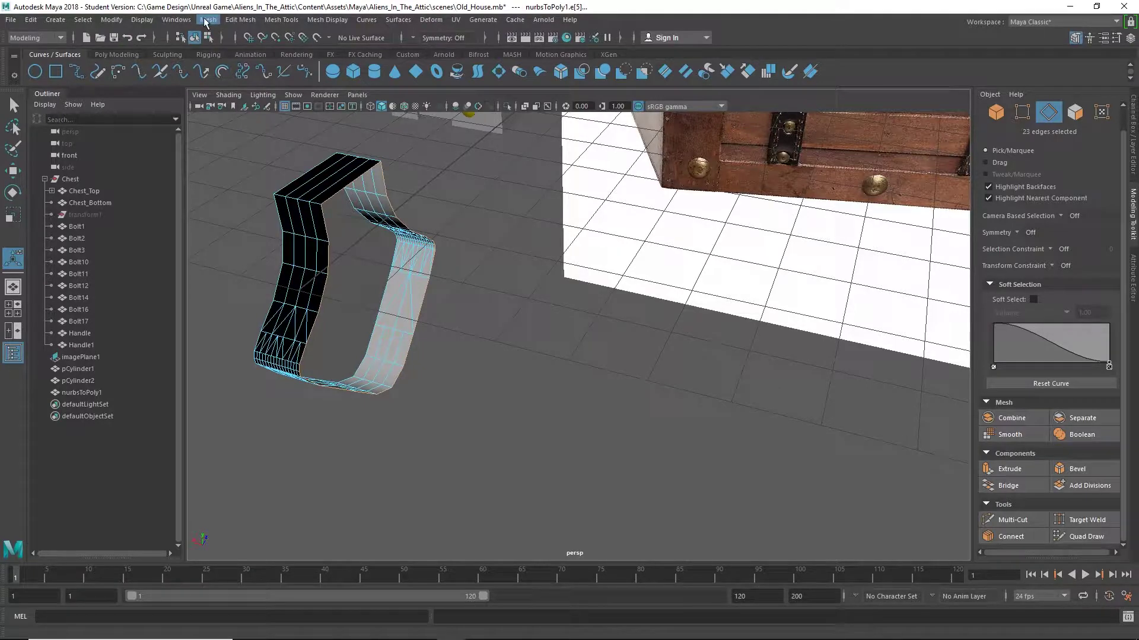
pyautogui.press('g')
pyautogui.keyDown('alt'); pyautogui.moveTo(450, 279); pyautogui.dragTo(567, 264); pyautogui.keyUp('alt')
pyautogui.keyDown('alt'); pyautogui.moveTo(567, 264); pyautogui.dragTo(409, 330, button='middle'); pyautogui.keyUp('alt')
pyautogui.moveTo(409, 330)
pyautogui.keyDown('alt'); pyautogui.mouseDown()
pyautogui.moveTo(544, 358)
pyautogui.moveTo(524, 377)
pyautogui.moveTo(409, 323)
pyautogui.mouseUp(); pyautogui.keyUp('alt')
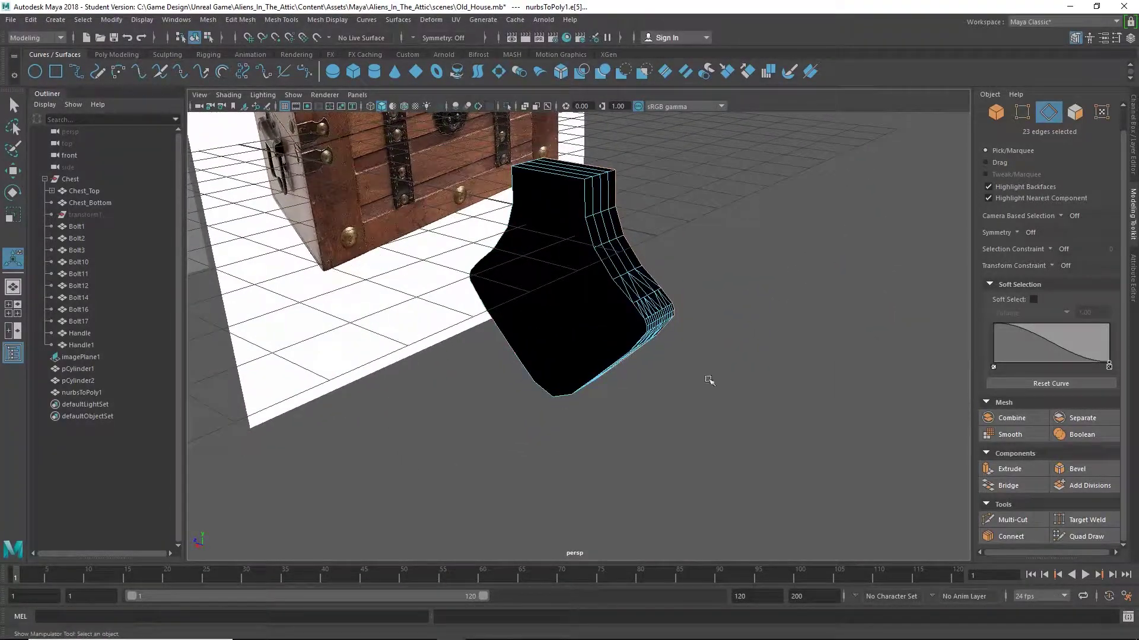
# Reverse the normals of all faces on the closed fitting
pyautogui.keyDown('alt'); pyautogui.moveTo(709, 381); pyautogui.dragTo(763, 375); pyautogui.keyUp('alt')
pyautogui.moveTo(714, 293); pyautogui.dragTo(720, 290, button='right')
pyautogui.press('q')
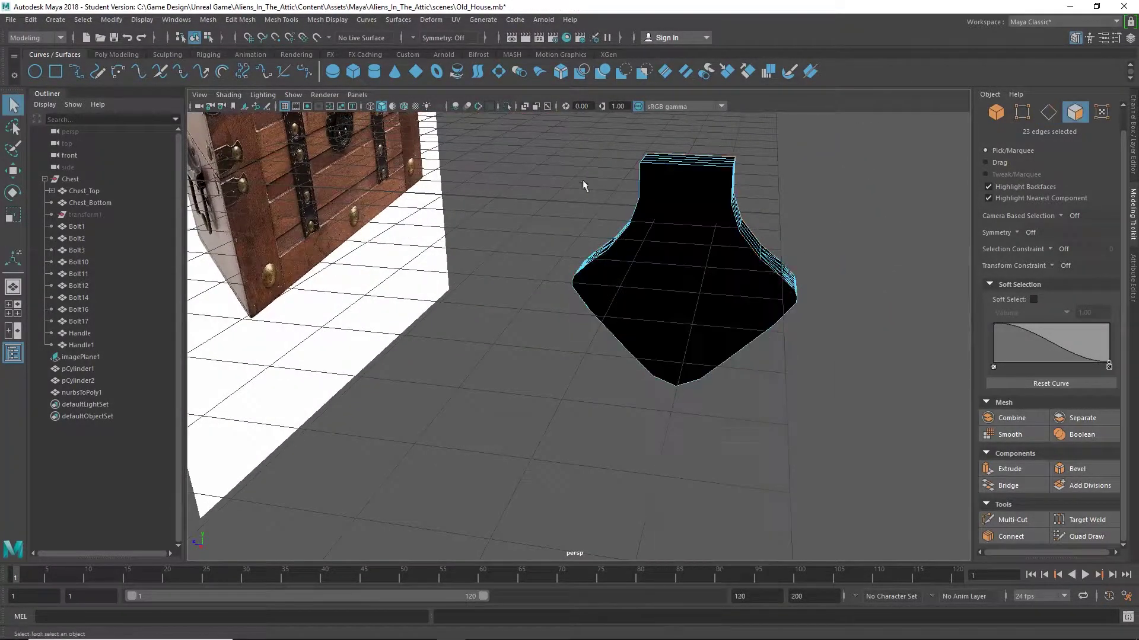
pyautogui.moveTo(513, 117); pyautogui.dragTo(842, 454)
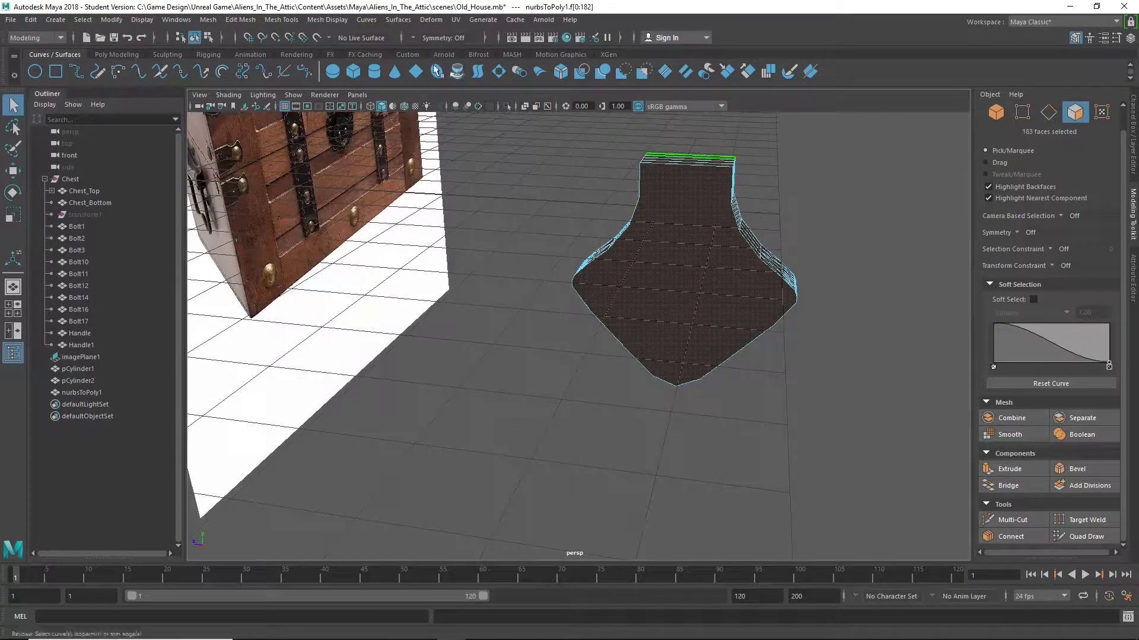
pyautogui.click(327, 21)
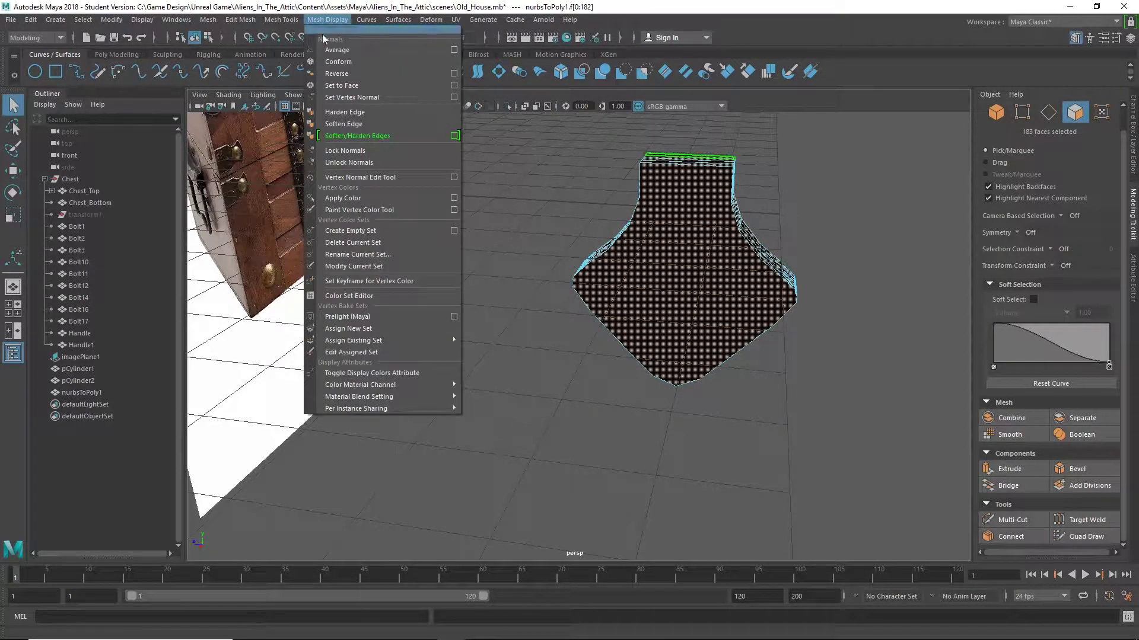
pyautogui.click(337, 73)
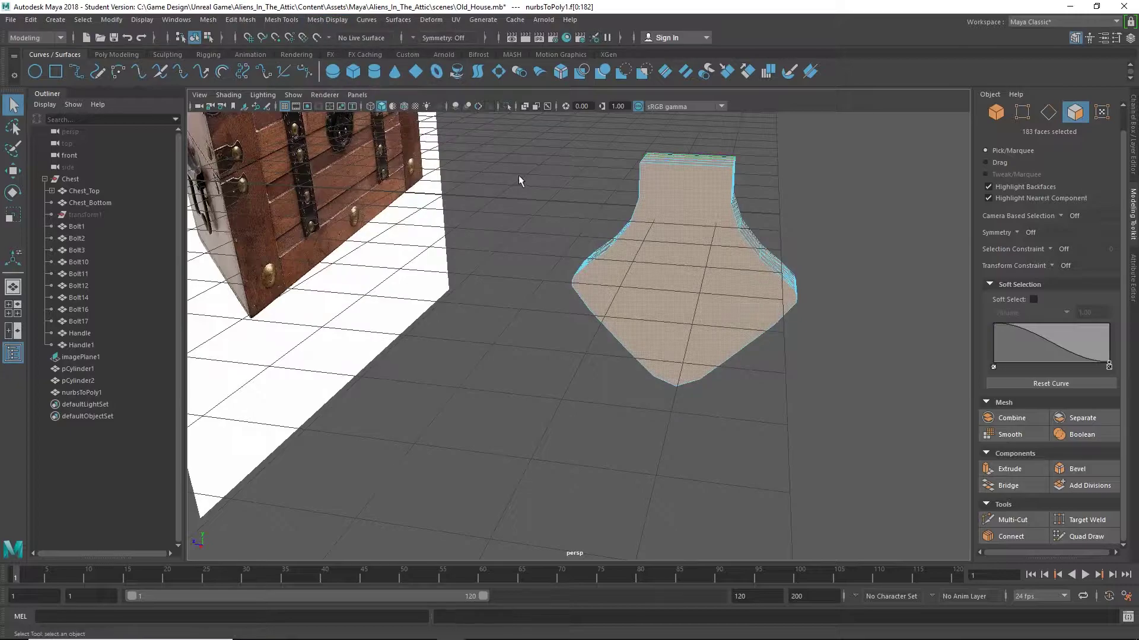
# Scale the whole fitting down to about 0.35, narrowing it to about 0.22 along X
pyautogui.keyDown('alt'); pyautogui.moveTo(520, 179); pyautogui.dragTo(567, 201); pyautogui.keyUp('alt')
pyautogui.keyDown('alt'); pyautogui.moveTo(545, 204); pyautogui.dragTo(539, 196); pyautogui.keyUp('alt')
pyautogui.scroll(5, 525, 234)
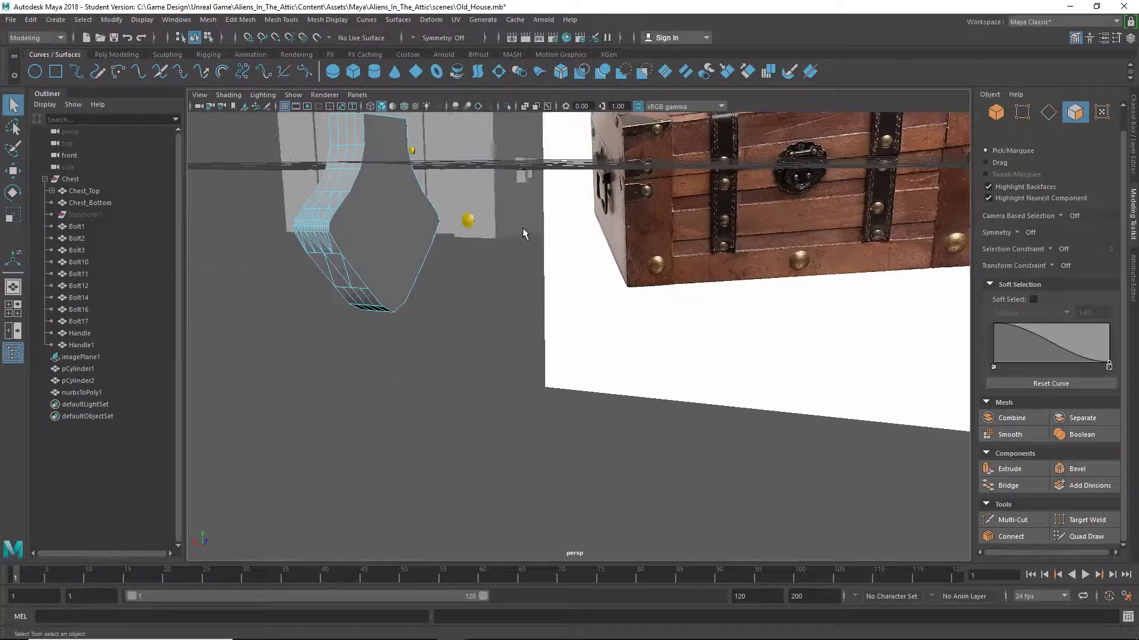
pyautogui.keyDown('alt'); pyautogui.moveTo(525, 235); pyautogui.dragTo(694, 275); pyautogui.keyUp('alt')
pyautogui.keyDown('alt'); pyautogui.moveTo(570, 268); pyautogui.dragTo(760, 319); pyautogui.keyUp('alt')
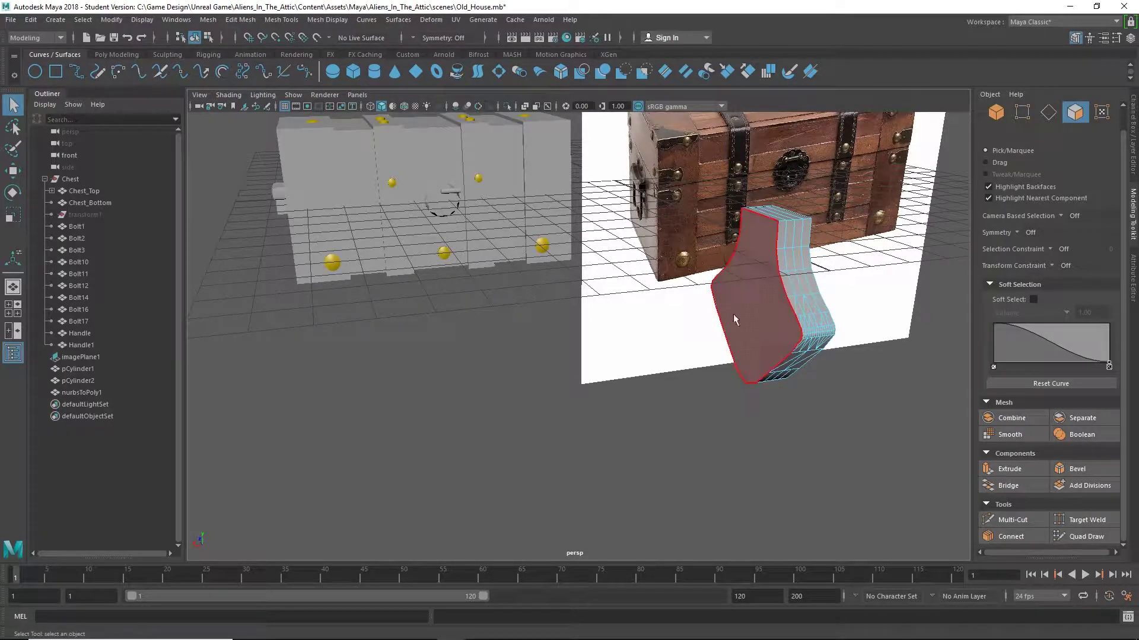
pyautogui.keyDown('alt'); pyautogui.moveTo(733, 314); pyautogui.dragTo(625, 310); pyautogui.keyUp('alt')
pyautogui.moveTo(799, 276); pyautogui.dragTo(876, 248, button='right')
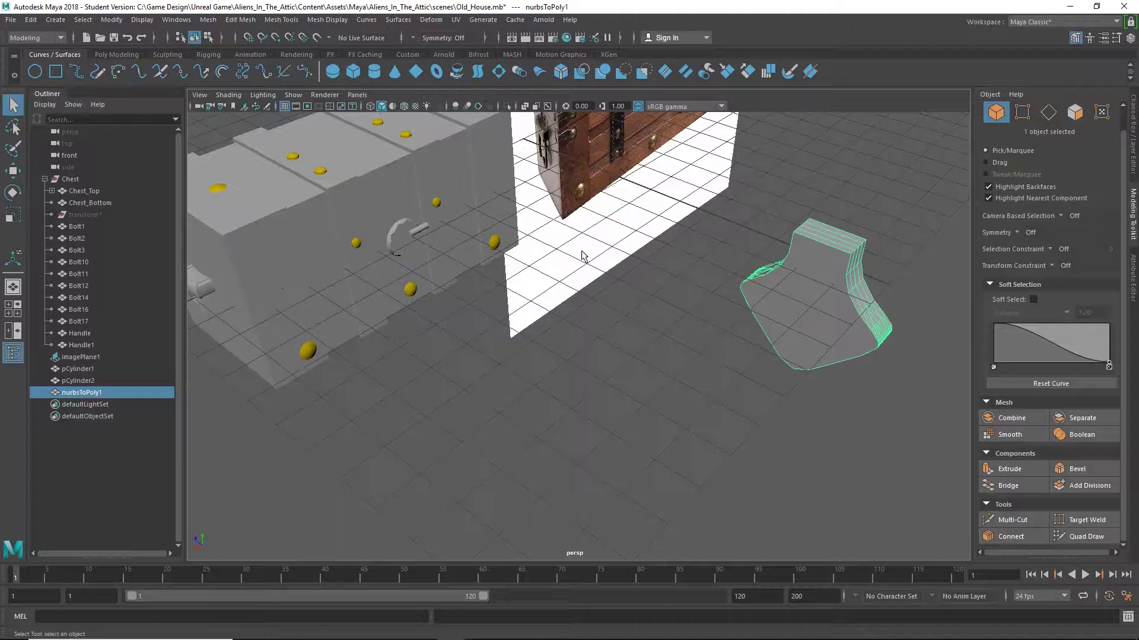
pyautogui.press('r')
pyautogui.moveTo(803, 301); pyautogui.dragTo(793, 328)
# Move the fitting against the chest's front beside the round lock plate, at about X 4.29, Y 1.21, Z 4.96
pyautogui.press('w')
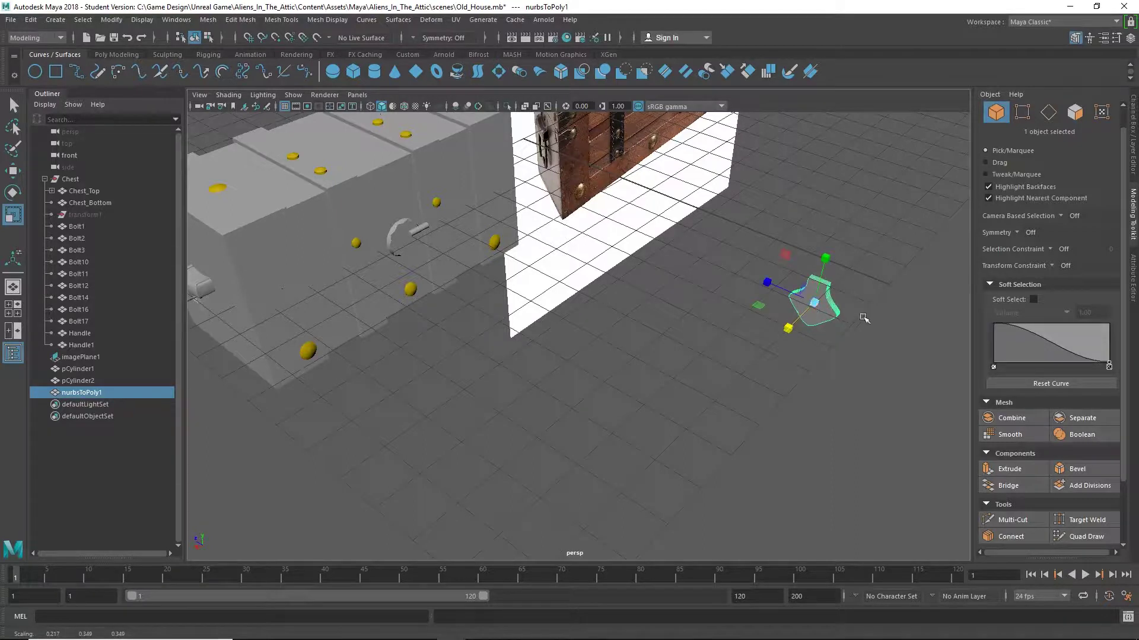
pyautogui.moveTo(768, 283); pyautogui.dragTo(436, 264)
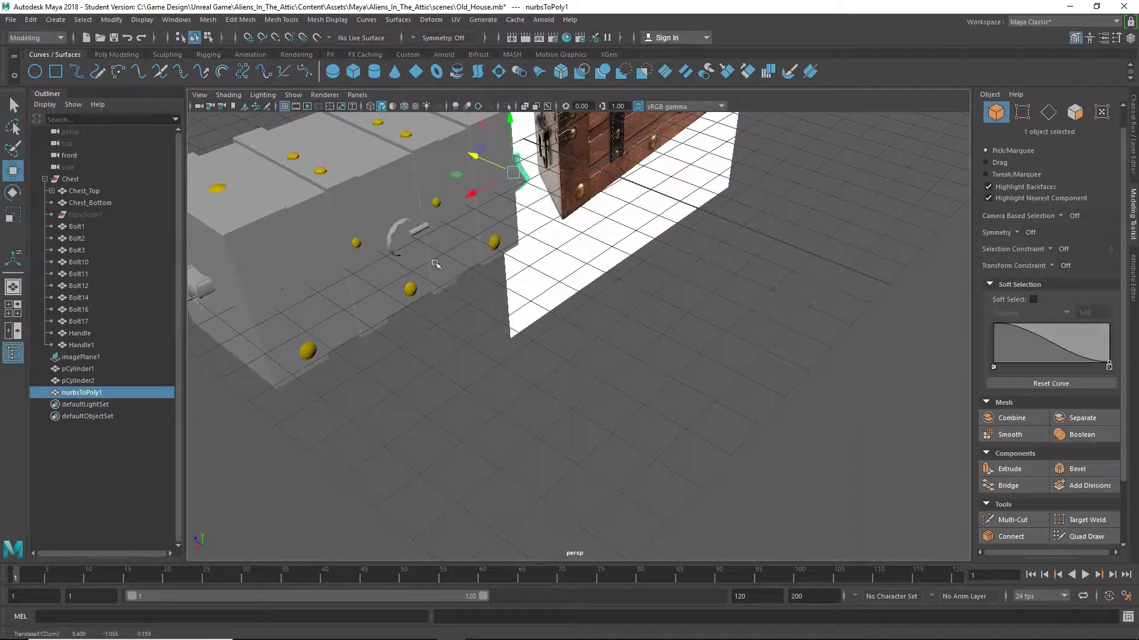
pyautogui.moveTo(471, 193); pyautogui.dragTo(357, 264)
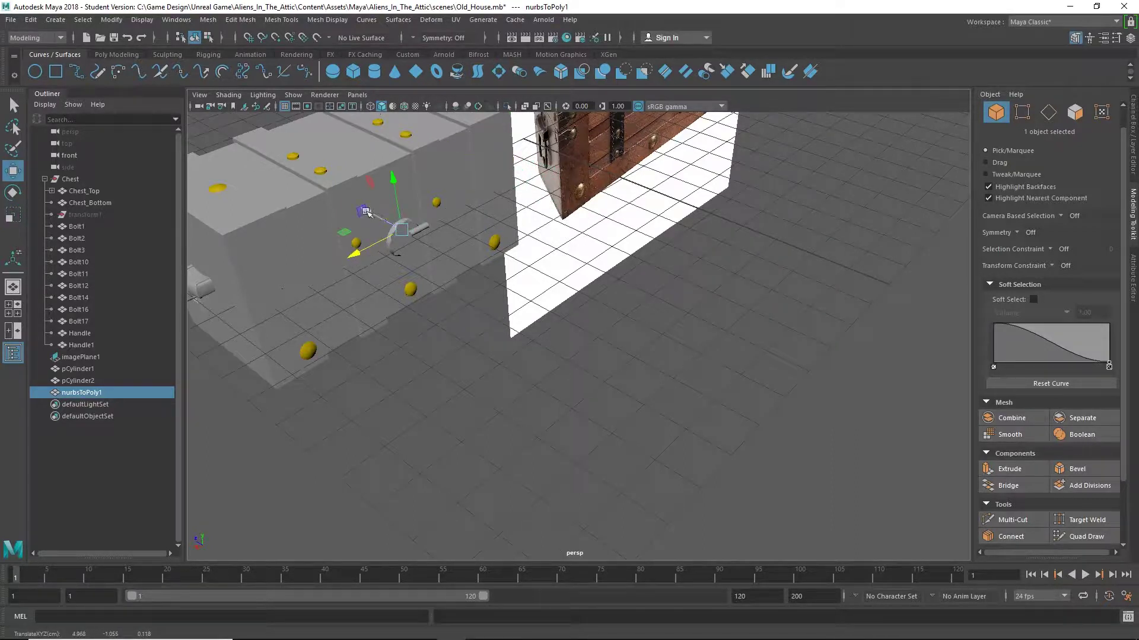
pyautogui.keyDown('alt'); pyautogui.moveTo(468, 273); pyautogui.dragTo(652, 240); pyautogui.keyUp('alt')
pyautogui.moveTo(659, 185); pyautogui.dragTo(453, 202)
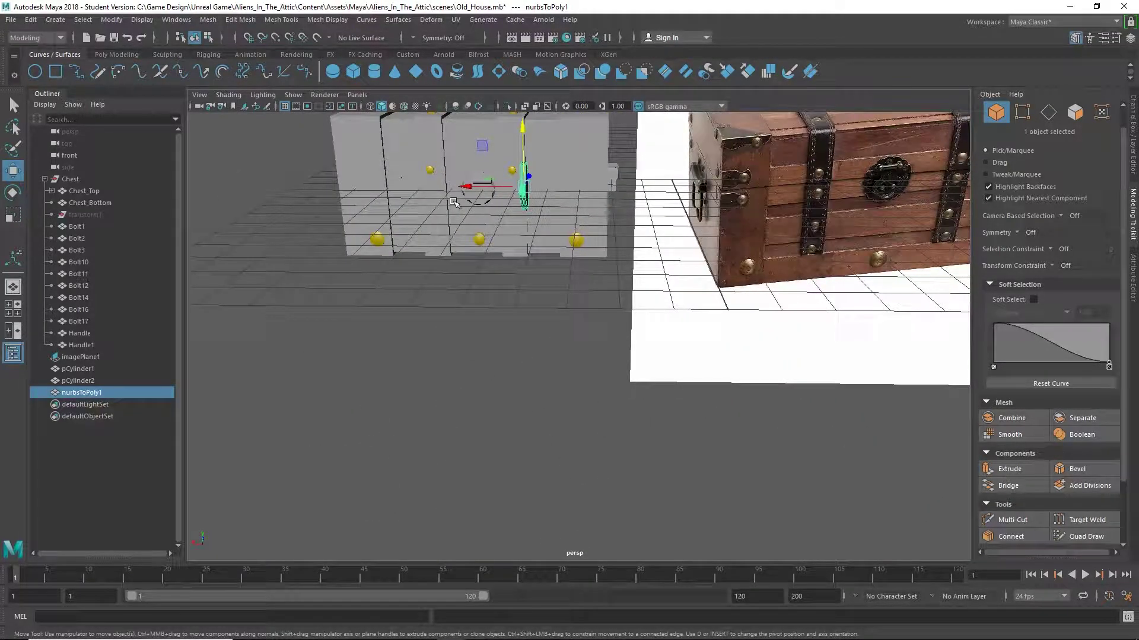
# Rotate the fitting about the vertical axis so it faces outward, setting its Rotate Y to -90
pyautogui.press('f')
pyautogui.press('space')
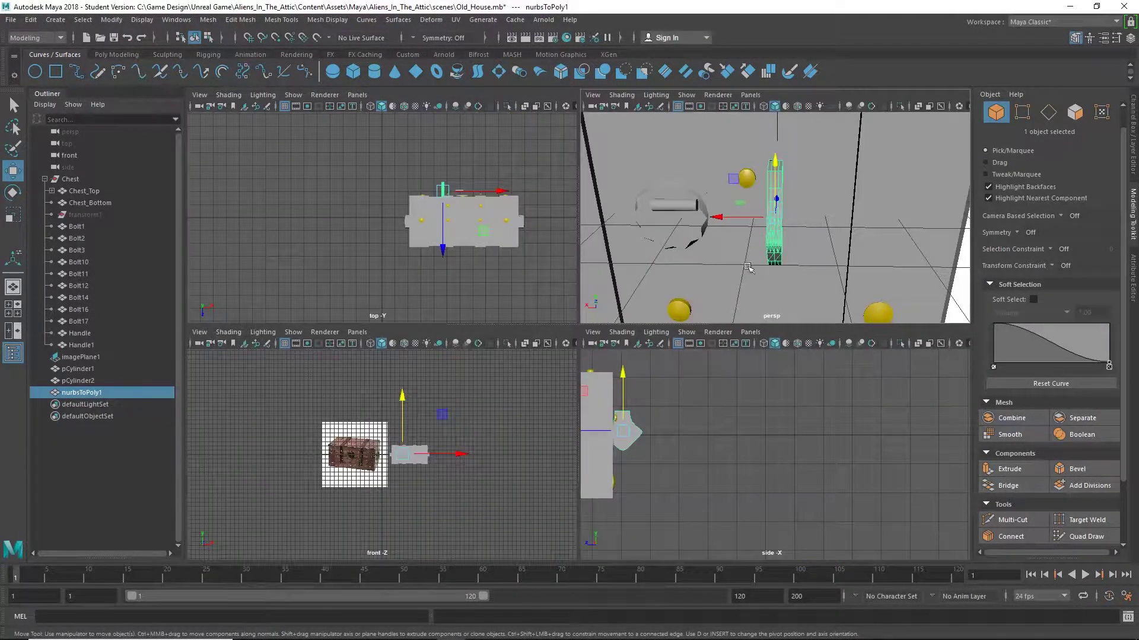
pyautogui.press('space')
pyautogui.keyDown('alt'); pyautogui.moveTo(748, 268); pyautogui.dragTo(584, 290); pyautogui.keyUp('alt')
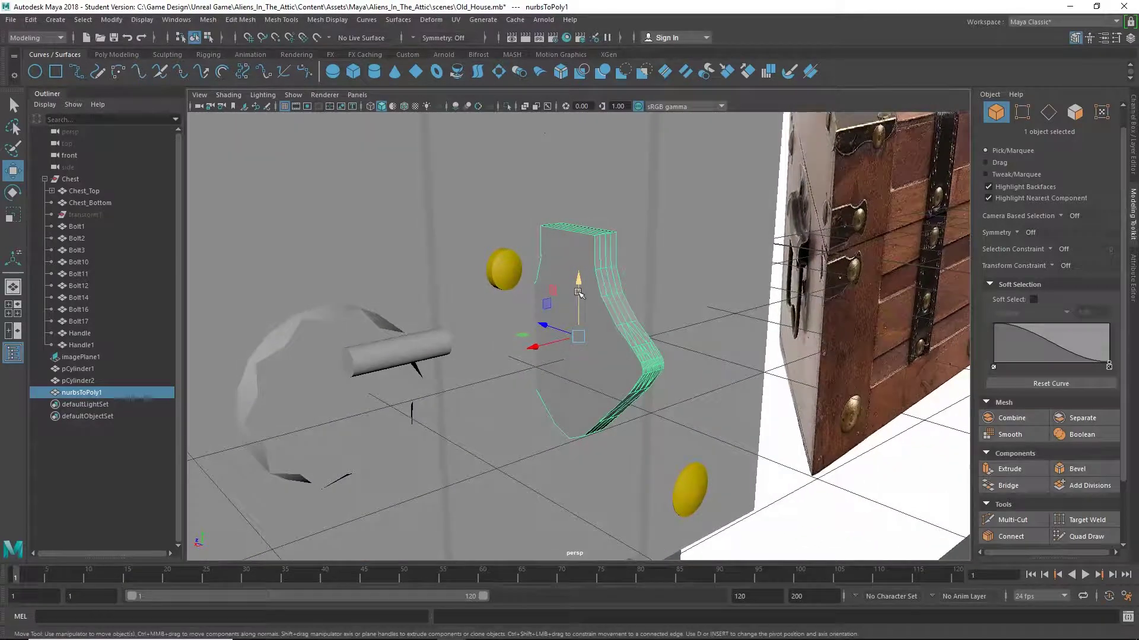
pyautogui.press('r')
pyautogui.press('e')
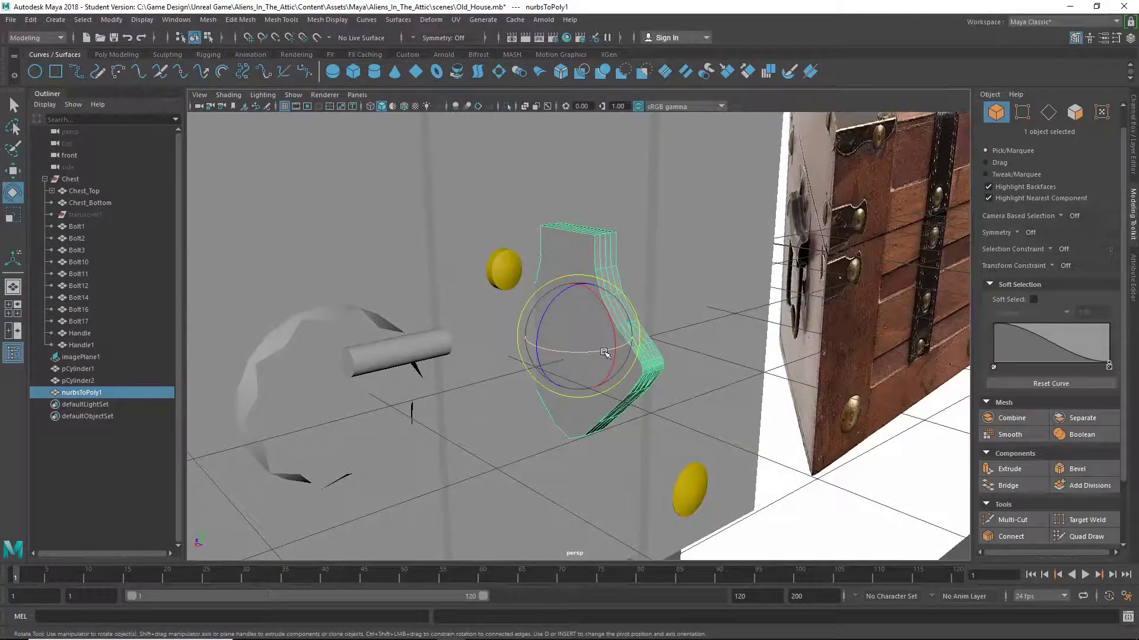
pyautogui.moveTo(602, 351); pyautogui.dragTo(536, 355)
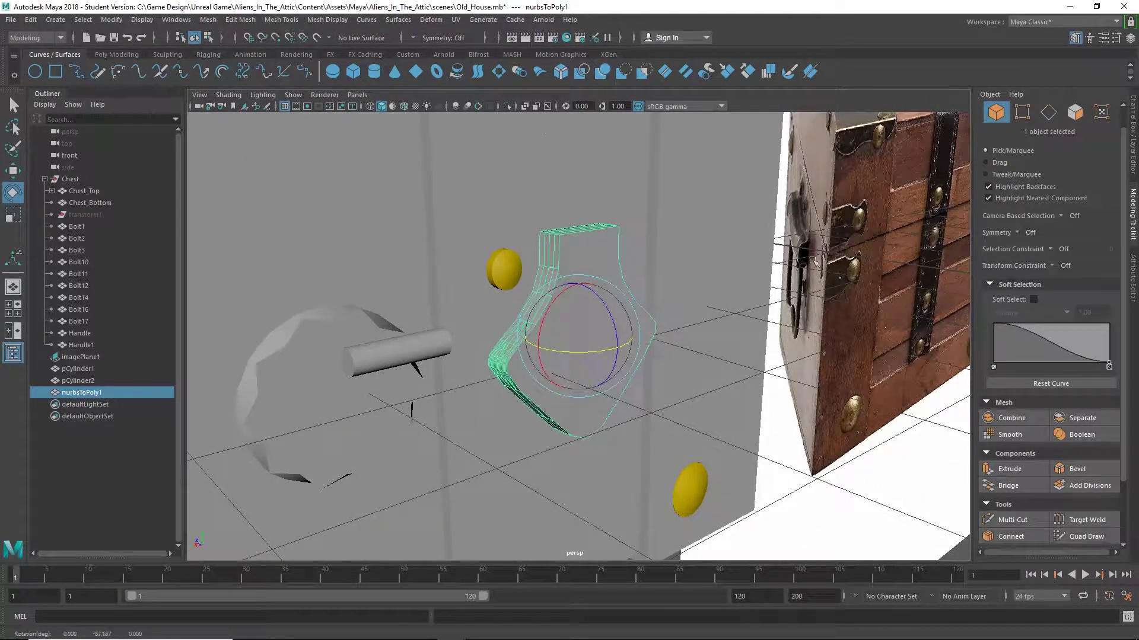
pyautogui.click(1133, 123)
pyautogui.doubleClick(1116, 166)
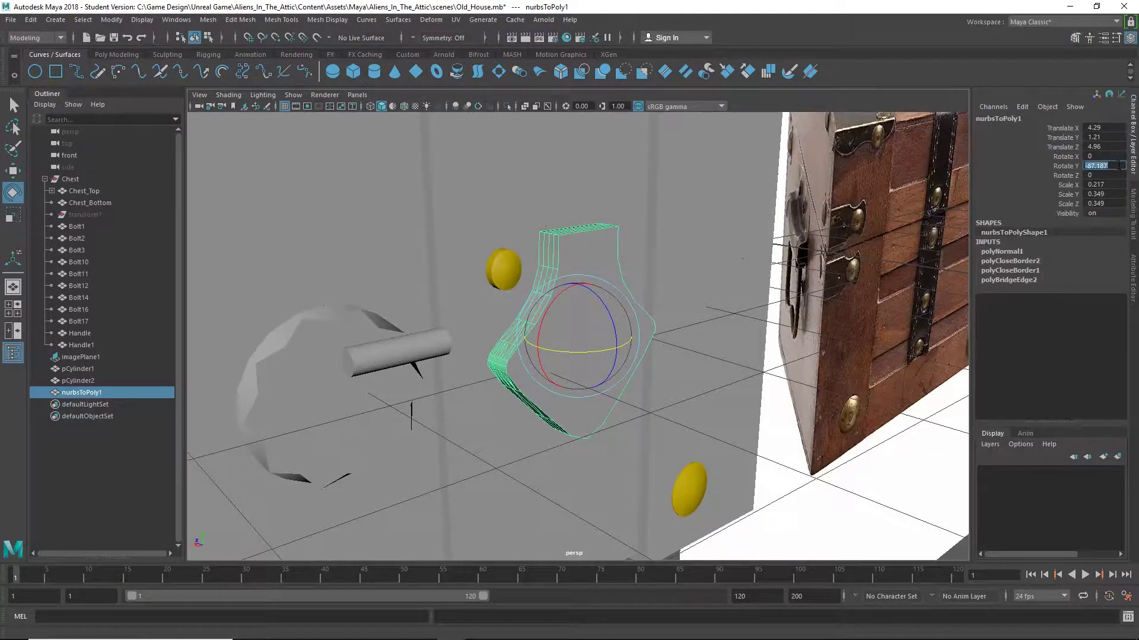
pyautogui.write('-90')
pyautogui.press('Return')
# Move the fitting below the small hinge cylinder and shrink it to a scale of 0.31, with 0.099 along X
pyautogui.keyDown('alt'); pyautogui.moveTo(504, 326); pyautogui.dragTo(588, 268, button='middle'); pyautogui.keyUp('alt')
pyautogui.press('w')
pyautogui.moveTo(626, 286); pyautogui.dragTo(459, 299)
pyautogui.moveTo(501, 244); pyautogui.dragTo(505, 338)
pyautogui.moveTo(460, 414); pyautogui.dragTo(482, 408)
pyautogui.press('r')
pyautogui.press('w')
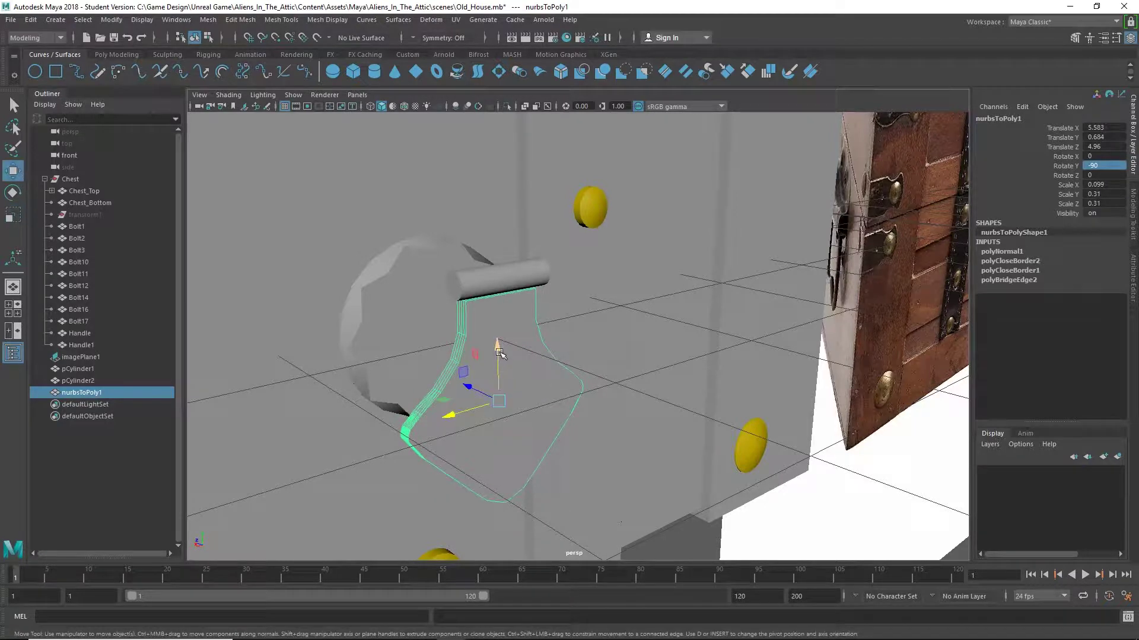
# Fine-tune the fitting's position directly beneath the hinge cylinder at X 5.588, Y 0.724, Z 4.924
pyautogui.moveTo(500, 358); pyautogui.dragTo(500, 344)
pyautogui.moveTo(471, 382); pyautogui.dragTo(471, 384)
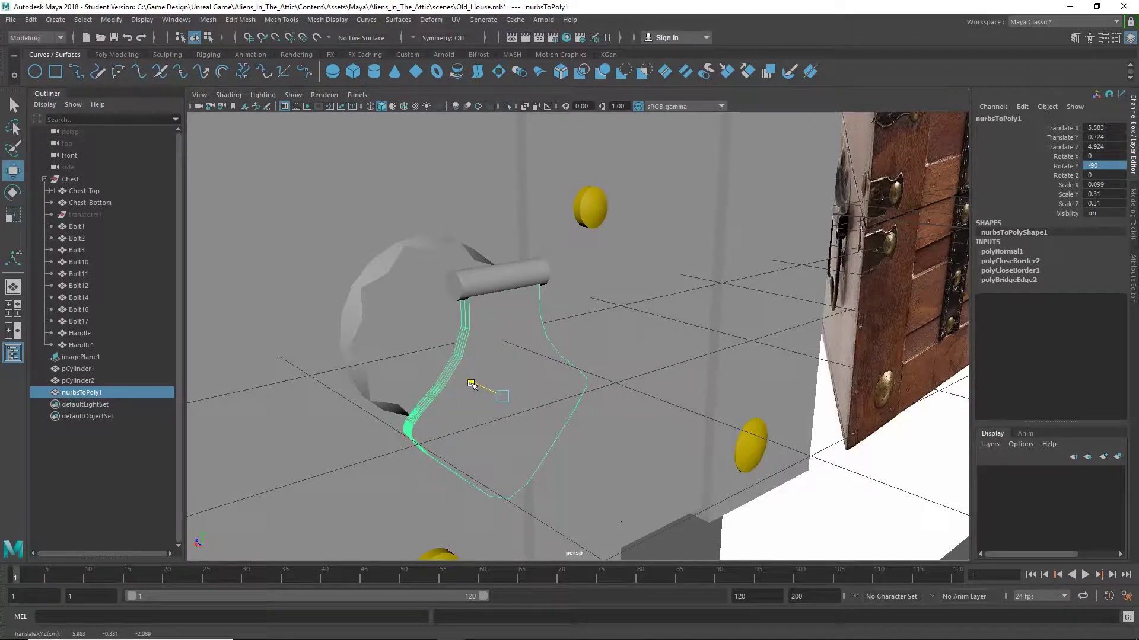
pyautogui.keyDown('alt'); pyautogui.moveTo(553, 375); pyautogui.dragTo(521, 355); pyautogui.keyUp('alt')
pyautogui.scroll(4, 520, 355)
pyautogui.moveTo(285, 383); pyautogui.dragTo(558, 380)
pyautogui.scroll(-3, 345, 372)
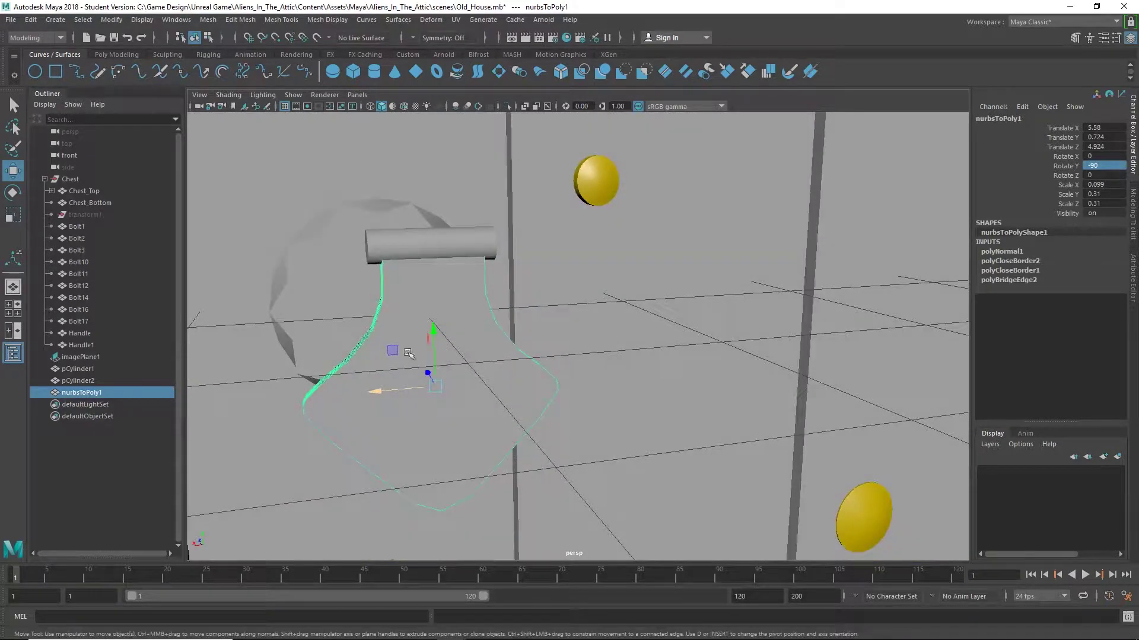
pyautogui.moveTo(380, 397); pyautogui.dragTo(378, 397)
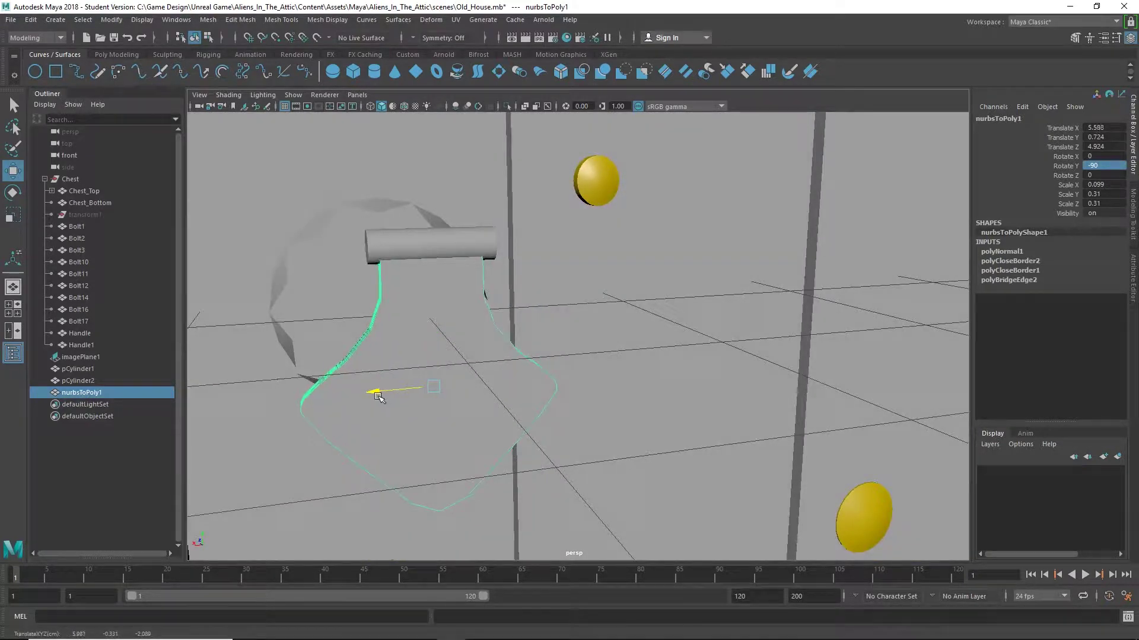
# Parent the fitting nurbsToPoly1 under the hinge cylinder pCylinder2
pyautogui.keyDown('alt'); pyautogui.moveTo(386, 347); pyautogui.dragTo(528, 370); pyautogui.keyUp('alt')
pyautogui.keyDown('shift'); pyautogui.click(526, 319); pyautogui.keyUp('shift')
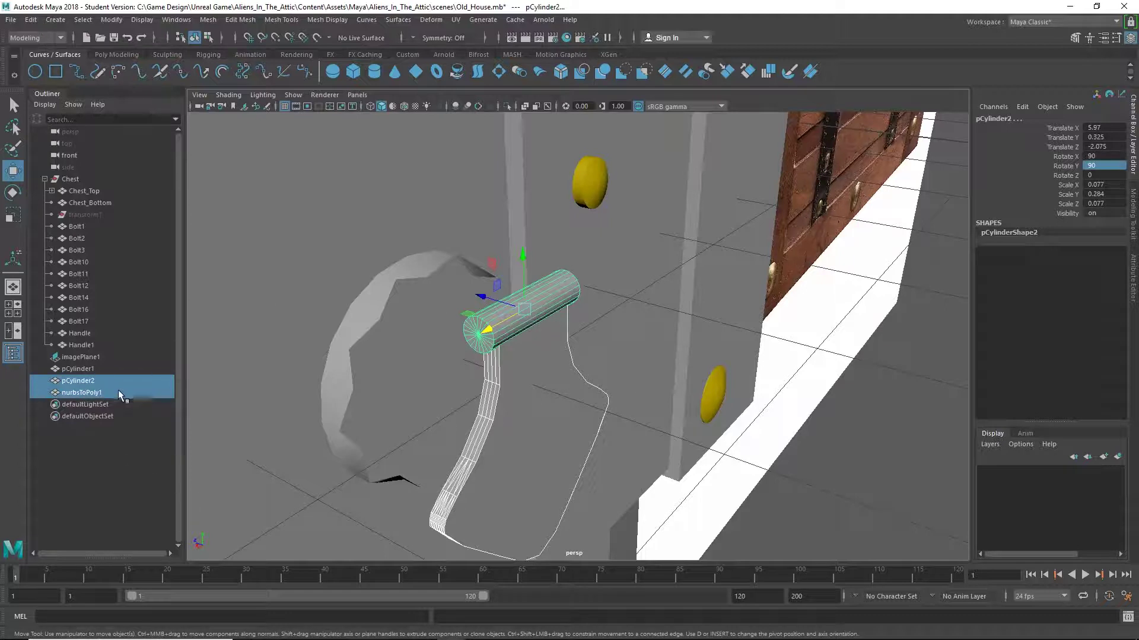
pyautogui.click(104, 422)
pyautogui.click(80, 392)
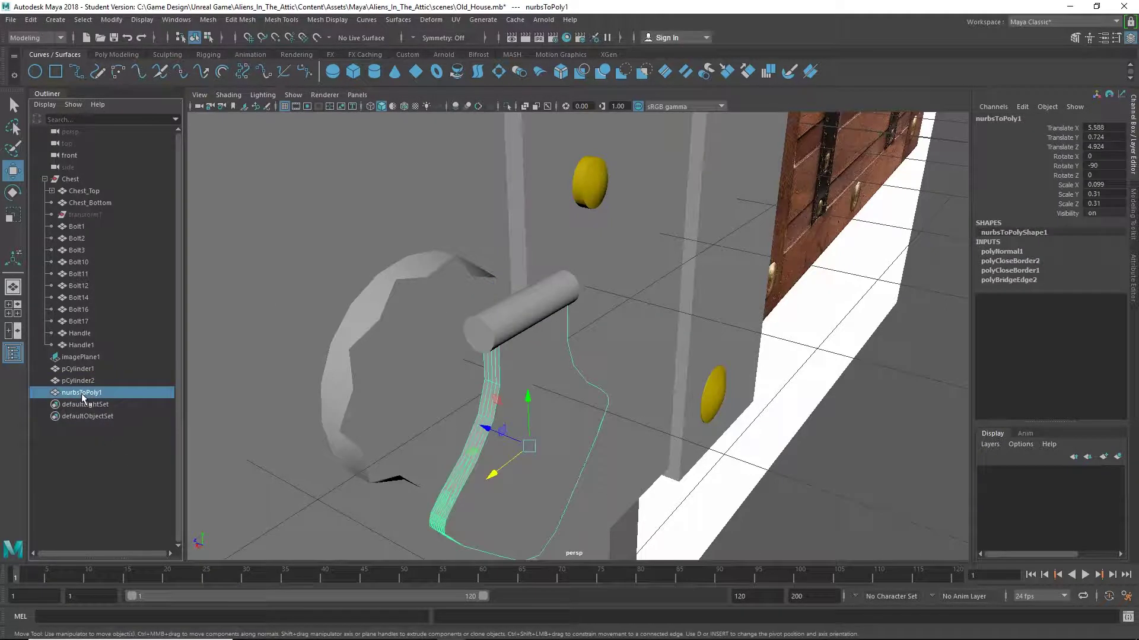
pyautogui.moveTo(86, 393); pyautogui.dragTo(84, 383, button='middle')
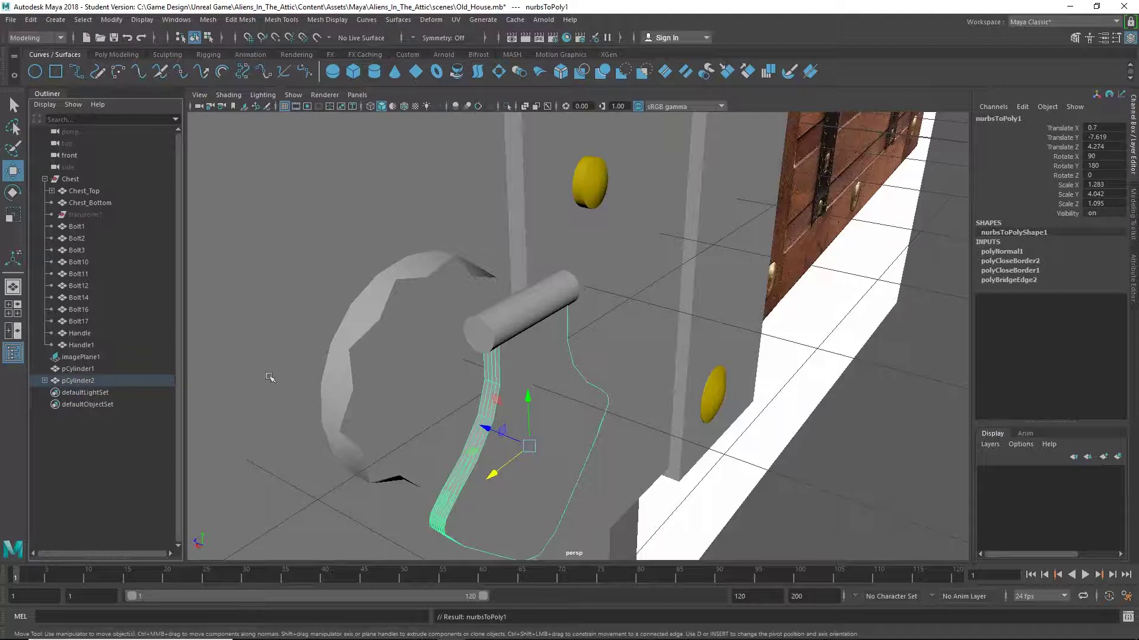
# Test the parenting by rotating the hinge cylinder slightly, and undo the rotation
pyautogui.click(80, 381)
pyautogui.press('e')
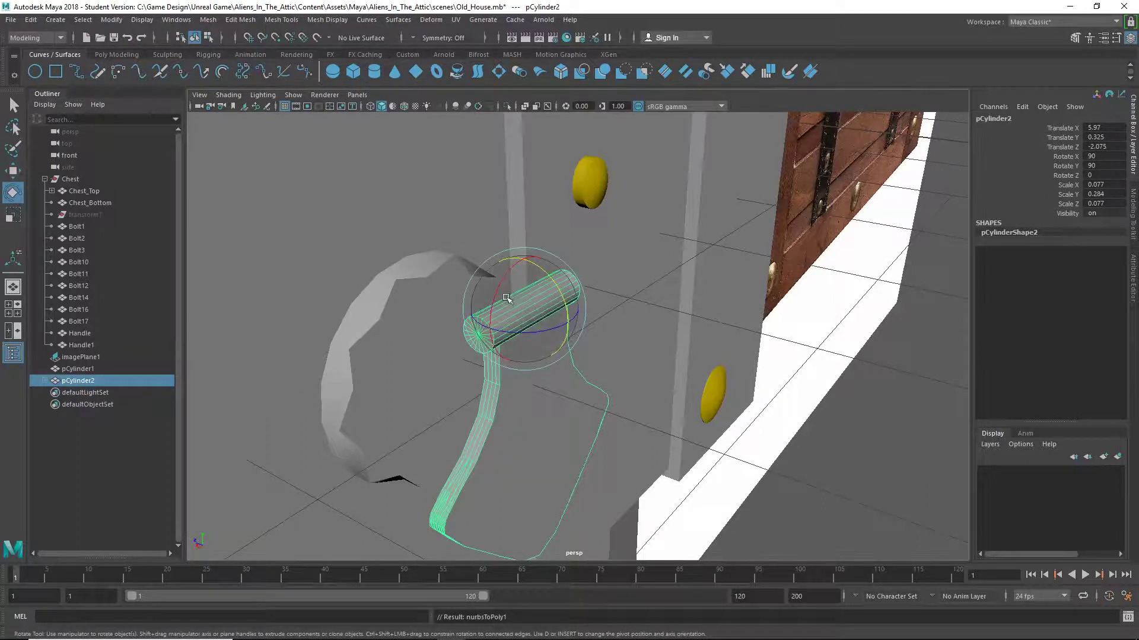
pyautogui.moveTo(561, 288); pyautogui.dragTo(551, 291)
pyautogui.hotkey('ctrl', 'z')
# Move the hinge cylinder with its fitting to X 6.178 and Z -1.816, centred in front of the round plate
pyautogui.keyDown('alt'); pyautogui.moveTo(544, 359); pyautogui.dragTo(614, 267, button='middle'); pyautogui.keyUp('alt')
pyautogui.press('w')
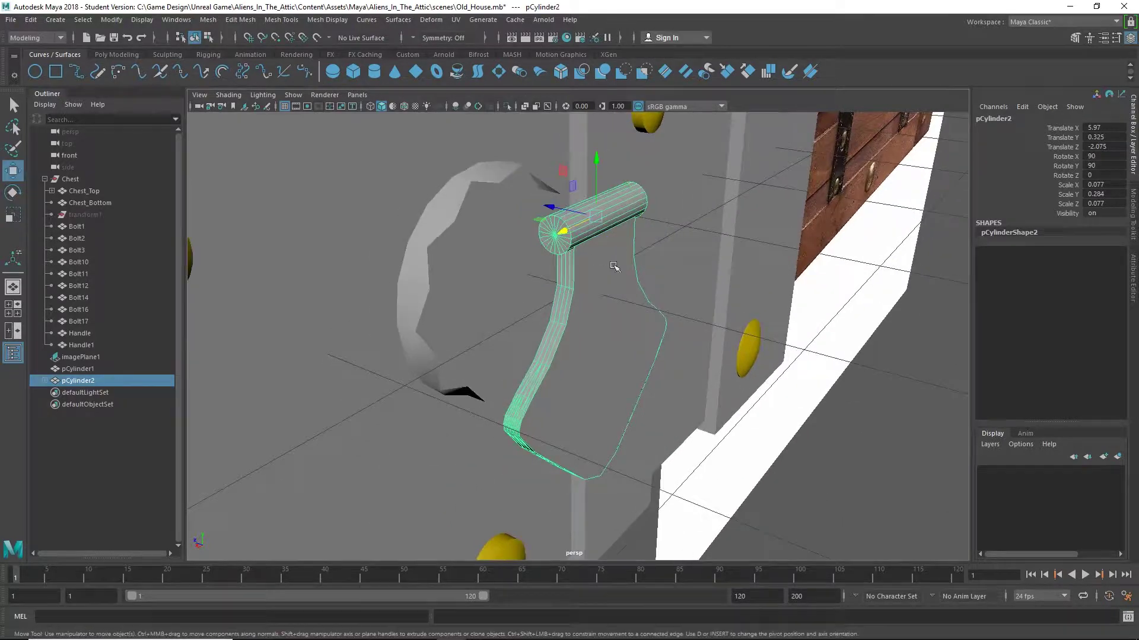
pyautogui.moveTo(557, 205); pyautogui.dragTo(471, 209)
# Examine the lock's hinge pin and its end bolts on the chest reference image
pyautogui.keyDown('alt'); pyautogui.moveTo(707, 274); pyautogui.dragTo(478, 448, button='middle'); pyautogui.keyUp('alt')
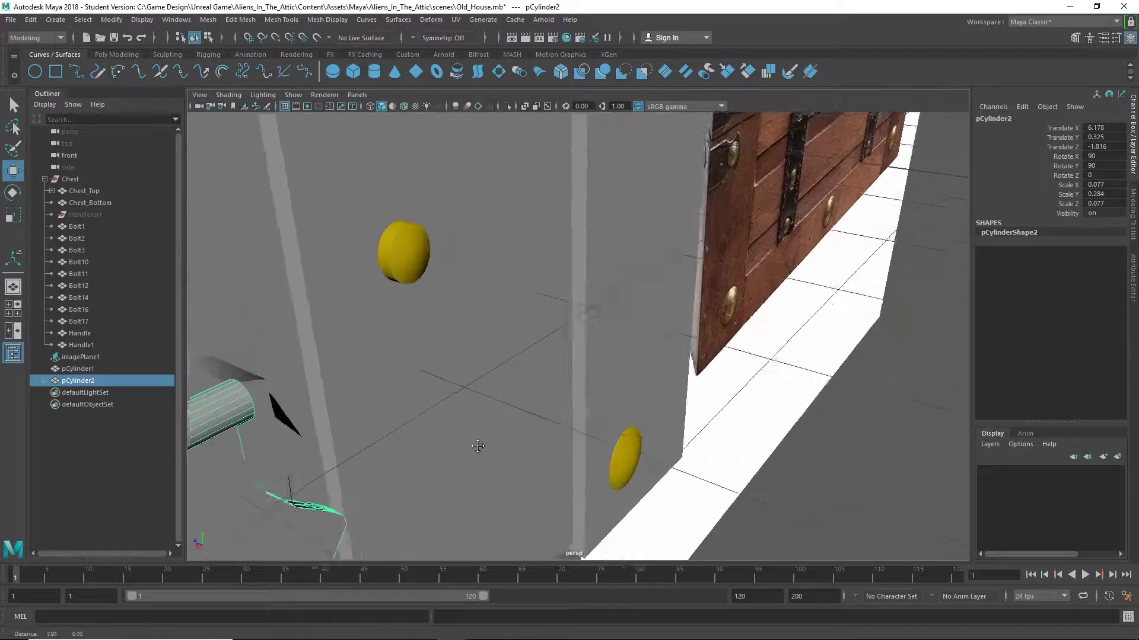
pyautogui.keyDown('alt'); pyautogui.moveTo(478, 447); pyautogui.dragTo(600, 290); pyautogui.keyUp('alt')
pyautogui.keyDown('alt'); pyautogui.moveTo(600, 290); pyautogui.dragTo(491, 333, button='middle'); pyautogui.keyUp('alt')
pyautogui.keyDown('alt'); pyautogui.moveTo(491, 333); pyautogui.dragTo(551, 356); pyautogui.keyUp('alt')
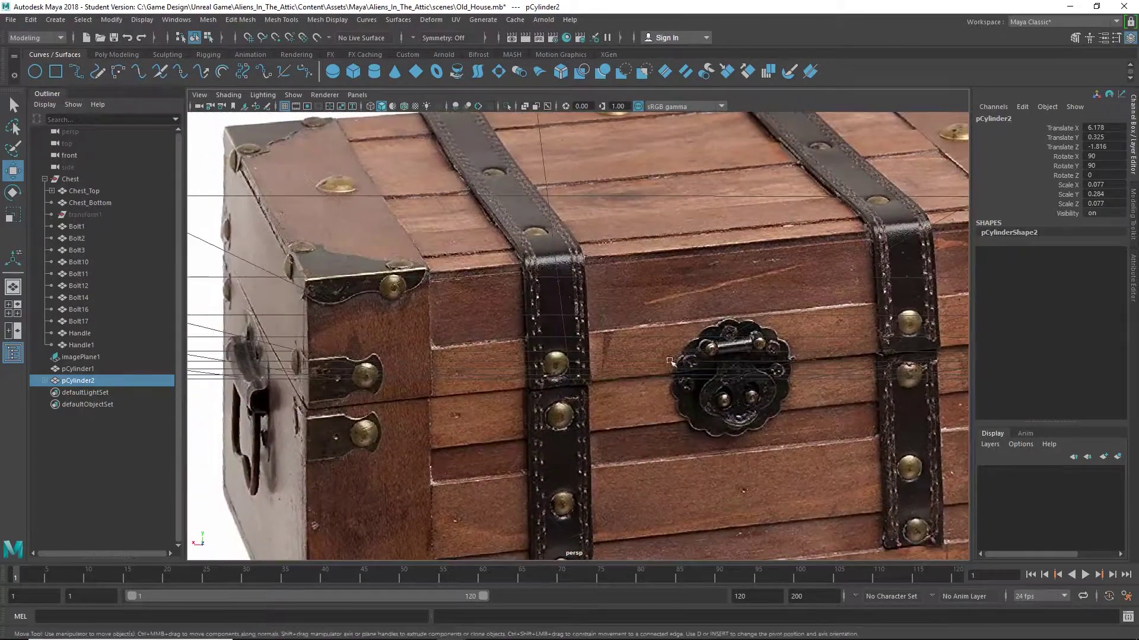
pyautogui.scroll(5, 784, 358)
pyautogui.keyDown('alt'); pyautogui.moveTo(799, 378); pyautogui.dragTo(539, 367, button='middle'); pyautogui.keyUp('alt')
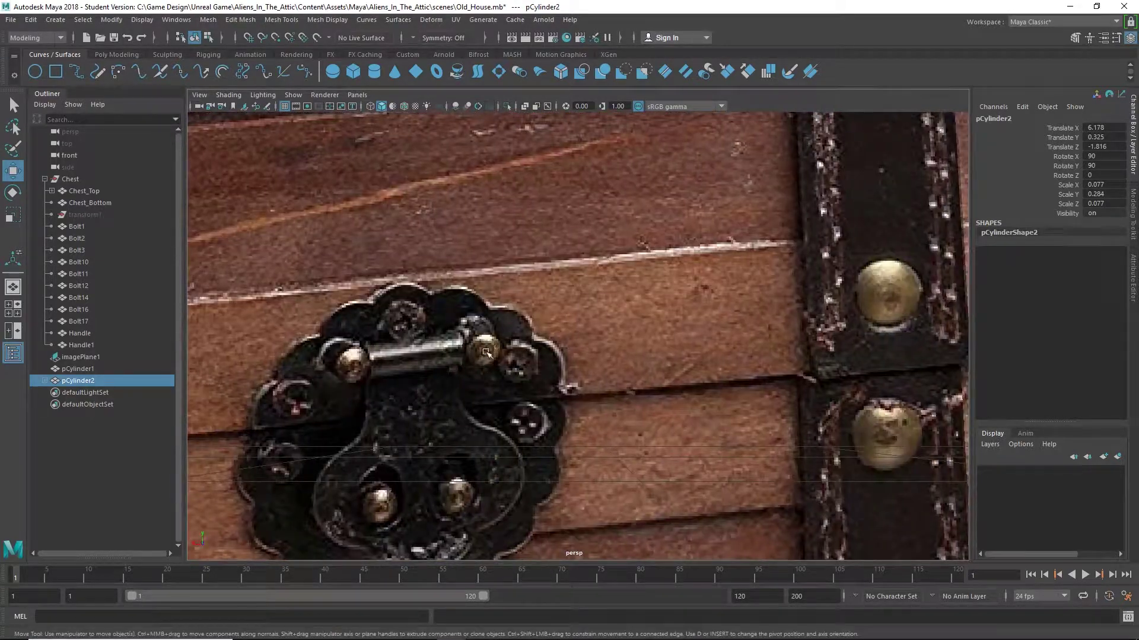
pyautogui.scroll(-8, 252, 372)
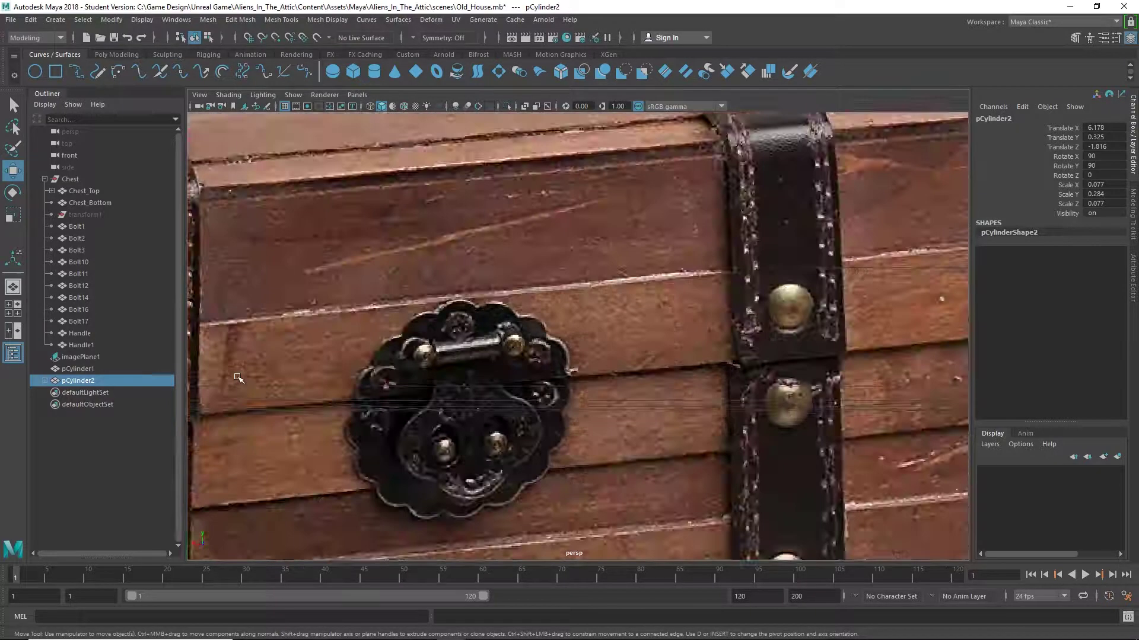
pyautogui.keyDown('alt'); pyautogui.moveTo(266, 348); pyautogui.dragTo(598, 336, button='middle'); pyautogui.keyUp('alt')
pyautogui.scroll(-4, 569, 329)
pyautogui.keyDown('alt'); pyautogui.moveTo(570, 330); pyautogui.dragTo(579, 385); pyautogui.keyUp('alt')
pyautogui.scroll(8, 579, 385)
pyautogui.keyDown('alt'); pyautogui.moveTo(578, 385); pyautogui.dragTo(563, 261, button='middle'); pyautogui.keyUp('alt')
# Duplicate the hinge cylinder, move the copy out to Z -2.478, and delete the copied fitting beneath it
pyautogui.click(45, 381)
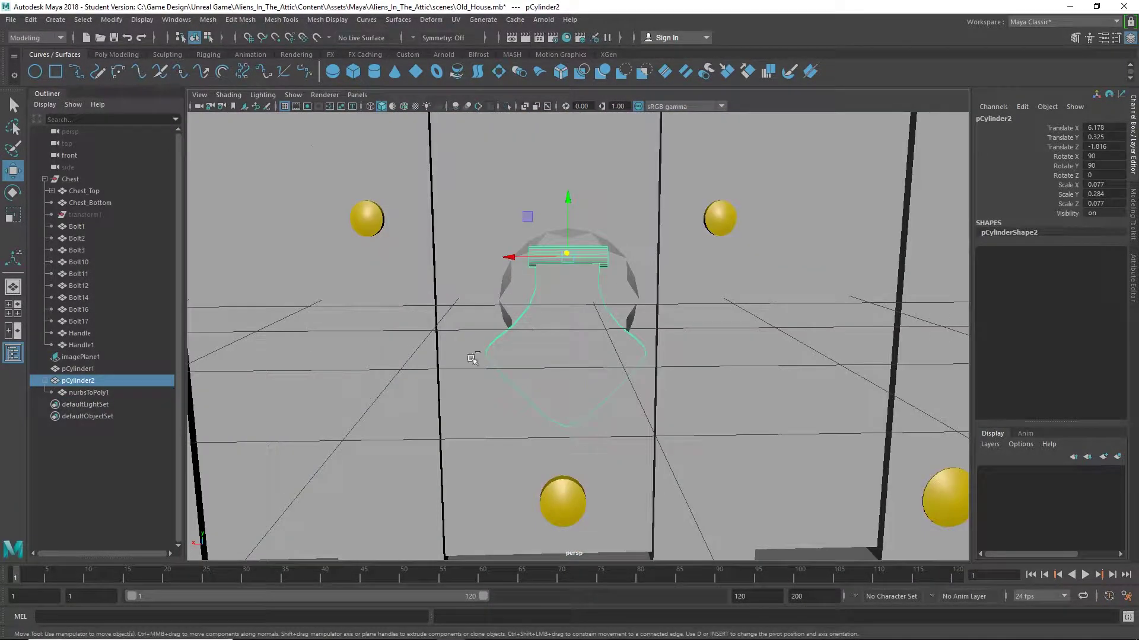
pyautogui.hotkey('ctrl', 'd')
pyautogui.keyDown('alt'); pyautogui.moveTo(569, 308); pyautogui.dragTo(485, 267); pyautogui.keyUp('alt')
pyautogui.moveTo(609, 260); pyautogui.dragTo(557, 355)
pyautogui.click(561, 372)
pyautogui.click(567, 394)
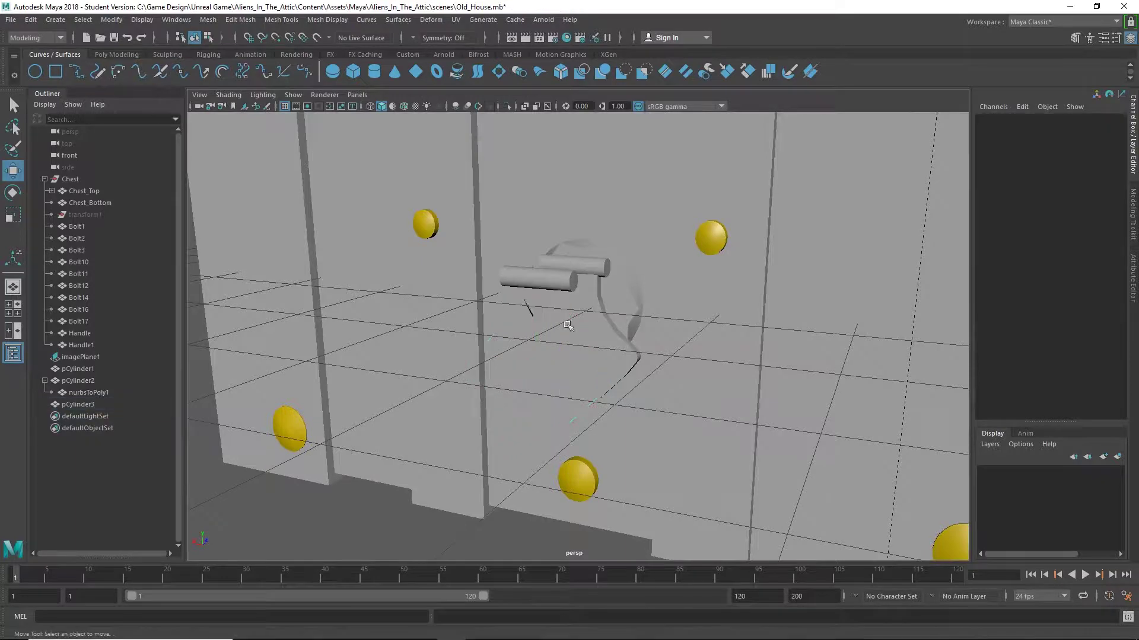
# Shorten the duplicated cylinder to a Y scale of 0.107 and set its Rotate Y to 0
pyautogui.click(564, 287)
pyautogui.keyDown('alt'); pyautogui.moveTo(564, 287); pyautogui.dragTo(703, 338); pyautogui.keyUp('alt')
pyautogui.press('r')
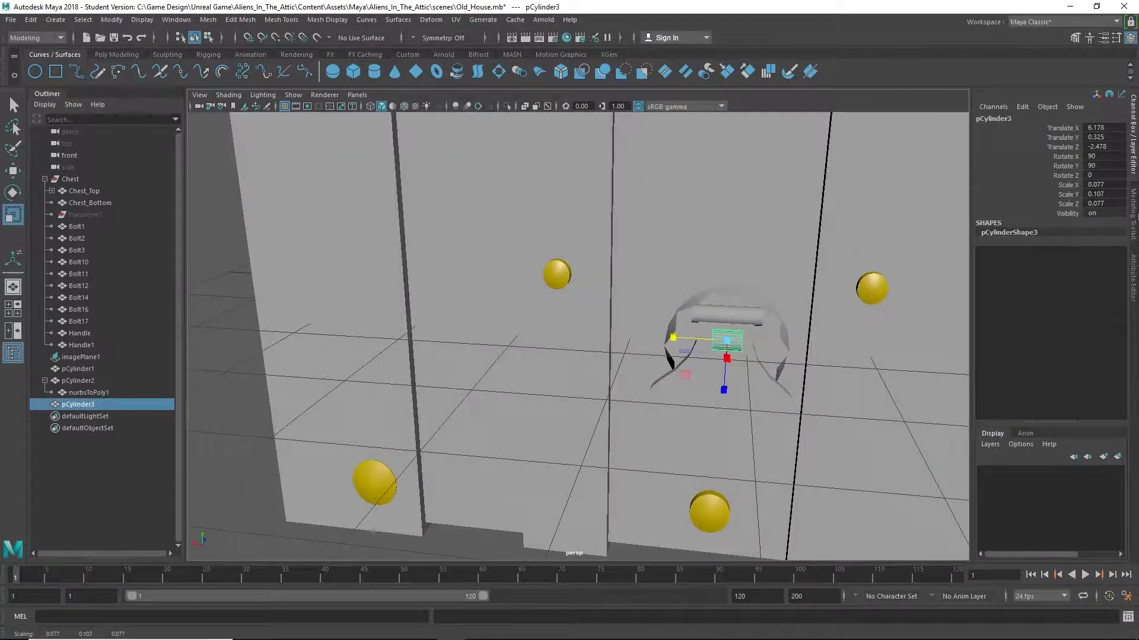
pyautogui.click(1099, 164)
pyautogui.write('0')
pyautogui.press('Return')
# Place the short cylinder over one end of the hinge at X 6.494, Z -1.808 and enlarge it to scale 0.087, 0.122, 0.087
pyautogui.keyDown('alt'); pyautogui.moveTo(937, 247); pyautogui.dragTo(752, 264); pyautogui.keyUp('alt')
pyautogui.press('w')
pyautogui.scroll(8, 819, 295)
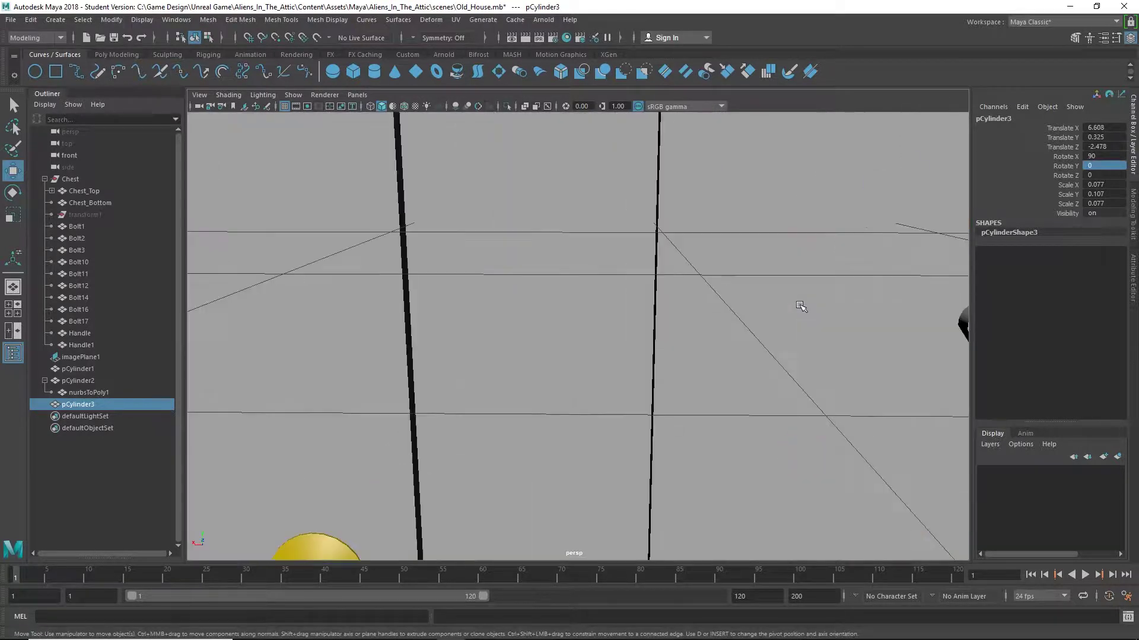
pyautogui.keyDown('alt'); pyautogui.moveTo(801, 305); pyautogui.dragTo(588, 362, button='middle'); pyautogui.keyUp('alt')
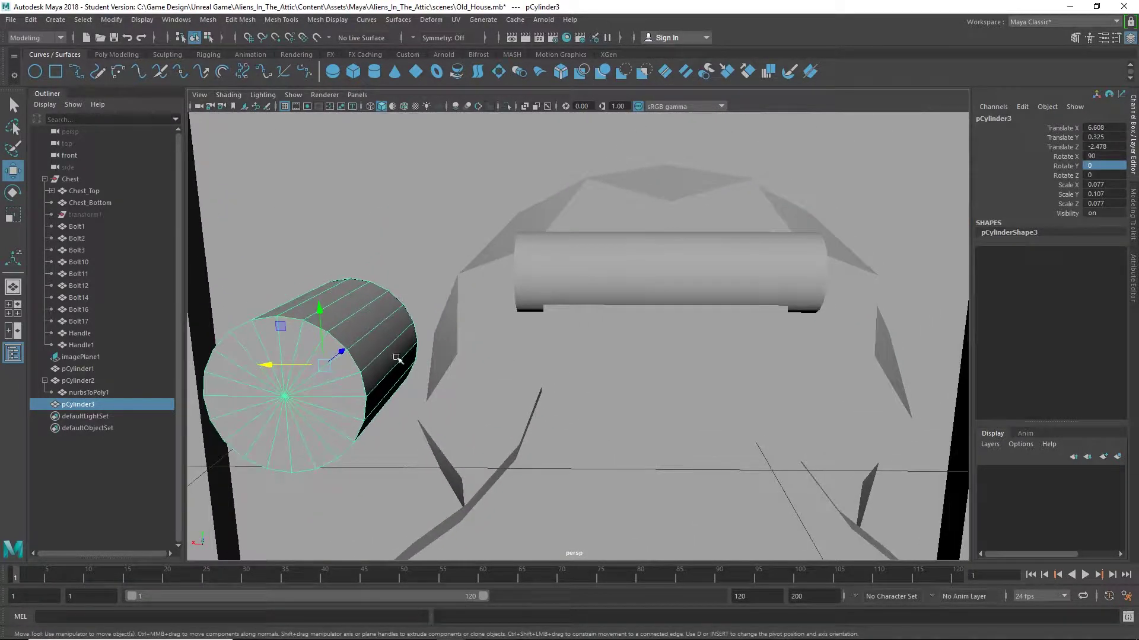
pyautogui.moveTo(348, 351); pyautogui.dragTo(472, 291)
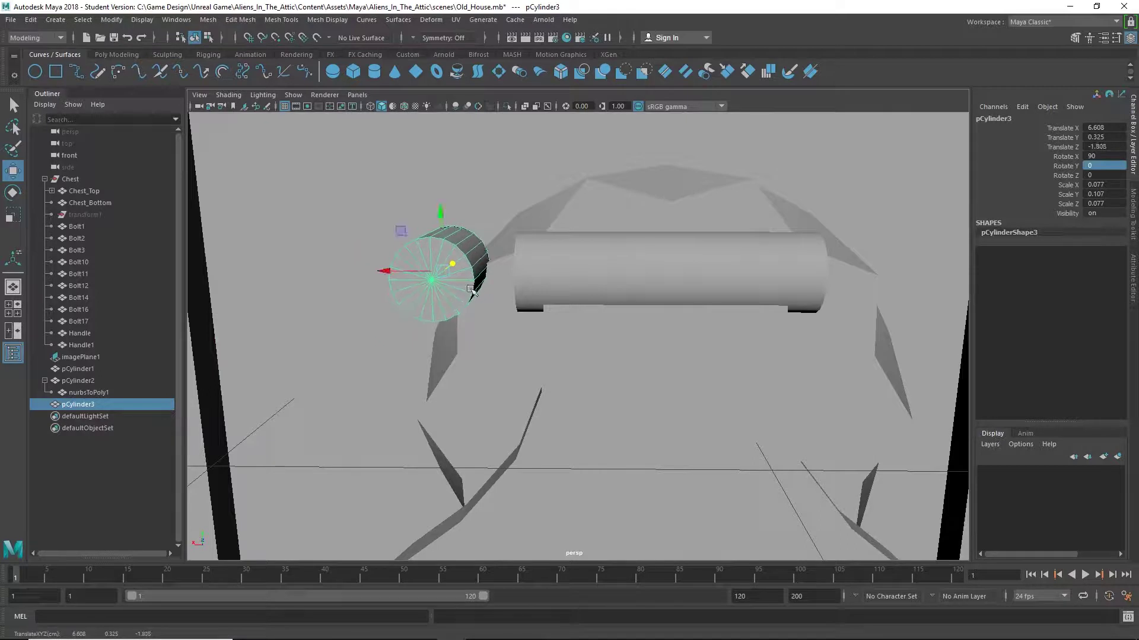
pyautogui.moveTo(403, 273); pyautogui.dragTo(511, 270)
pyautogui.press('r')
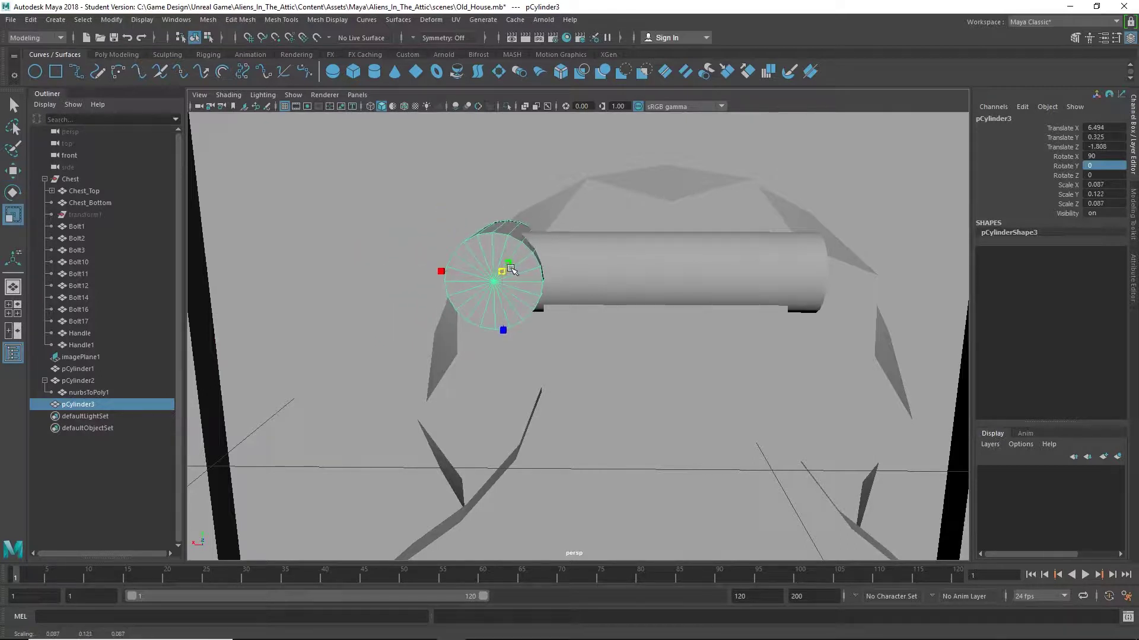
# Duplicate the short end cylinder and move the copy along X to the opposite end of the hinge cylinder
pyautogui.scroll(3, 610, 271)
pyautogui.scroll(-5, 609, 270)
pyautogui.keyDown('alt'); pyautogui.moveTo(609, 270); pyautogui.dragTo(511, 310, button='middle'); pyautogui.keyUp('alt')
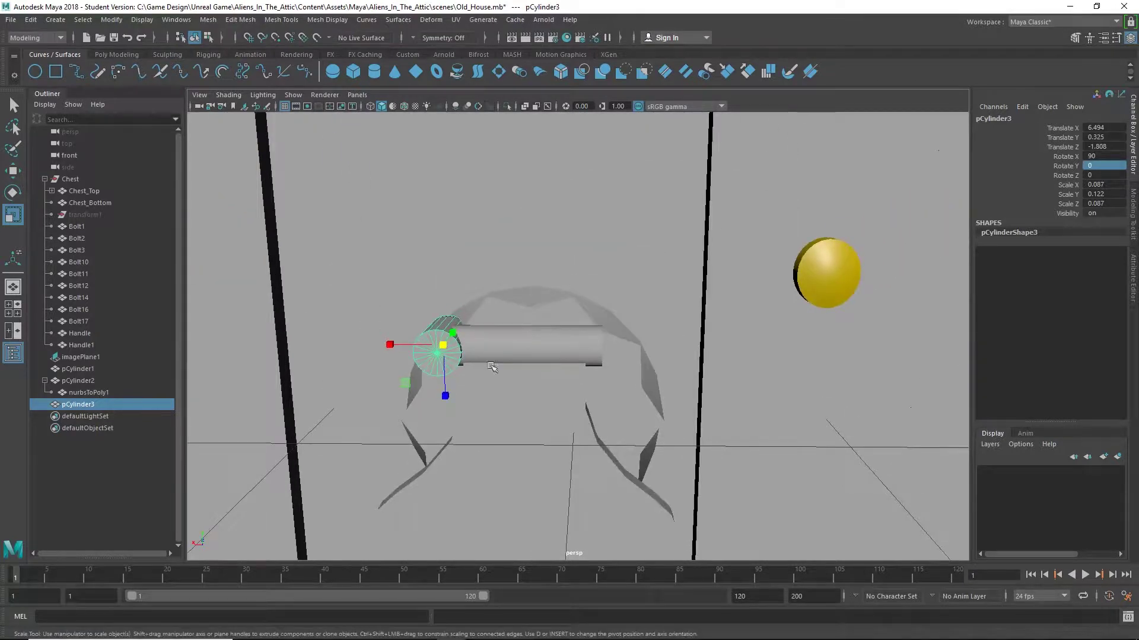
pyautogui.click(482, 359)
pyautogui.click(440, 347)
pyautogui.hotkey('ctrl', 'd')
pyautogui.press('w')
pyautogui.moveTo(393, 344); pyautogui.dragTo(557, 343)
pyautogui.click(612, 287)
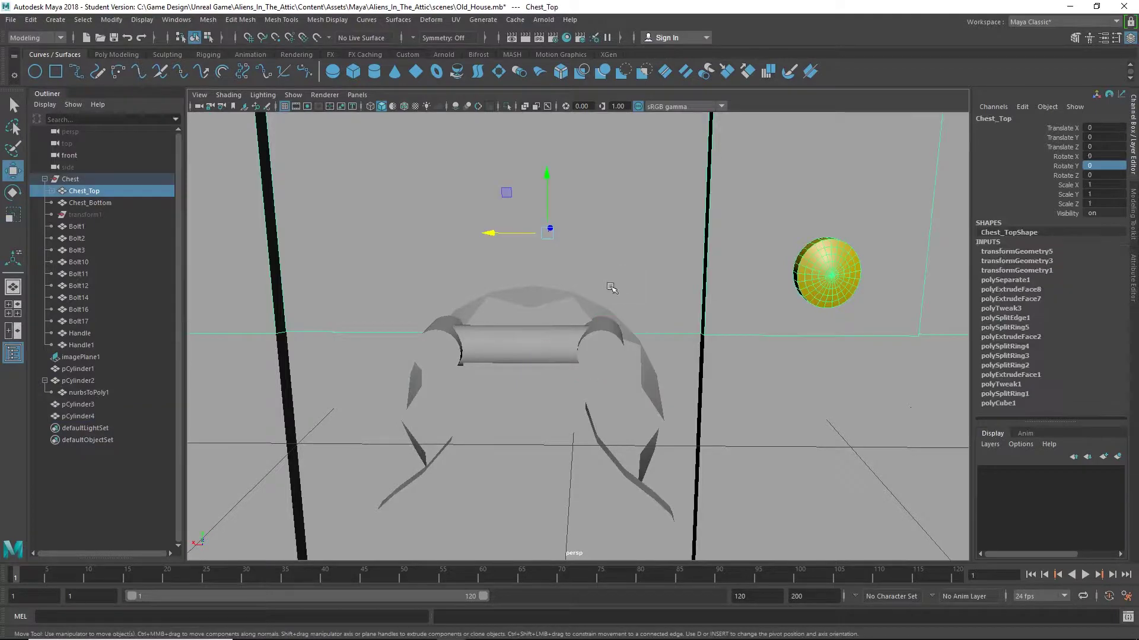
# Inspect the hinge assembly and its fitting up close and against the whole chest
pyautogui.scroll(-3, 599, 326)
pyautogui.click(545, 404)
pyautogui.scroll(5, 601, 372)
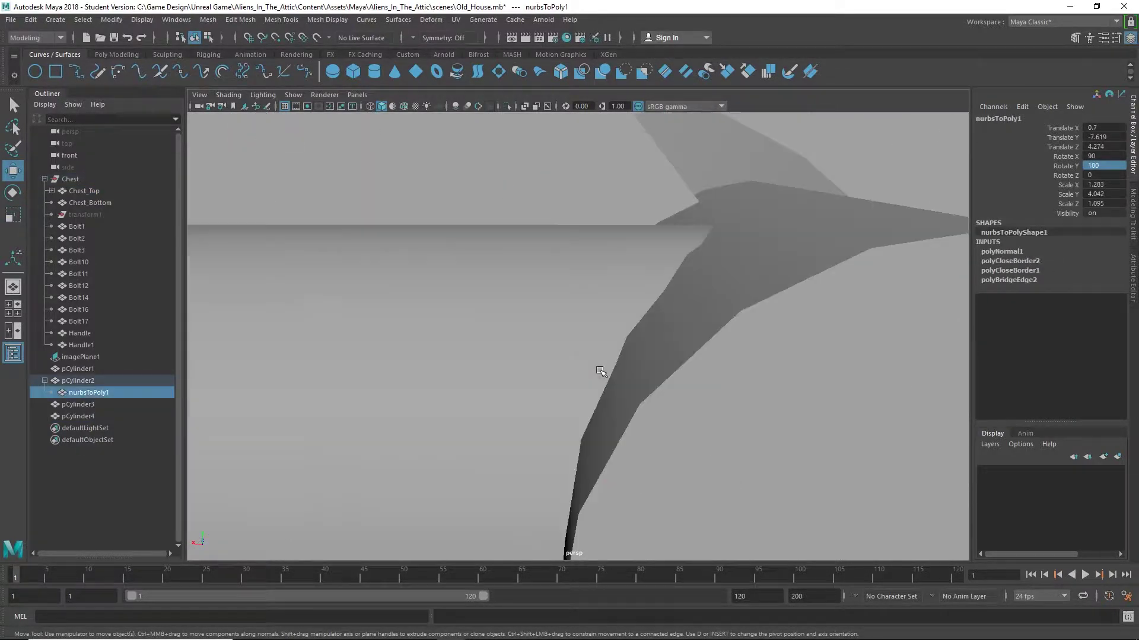
pyautogui.scroll(-5, 603, 371)
pyautogui.keyDown('alt'); pyautogui.moveTo(620, 358); pyautogui.dragTo(564, 347); pyautogui.keyUp('alt')
pyautogui.scroll(-5, 519, 340)
pyautogui.scroll(5, 584, 379)
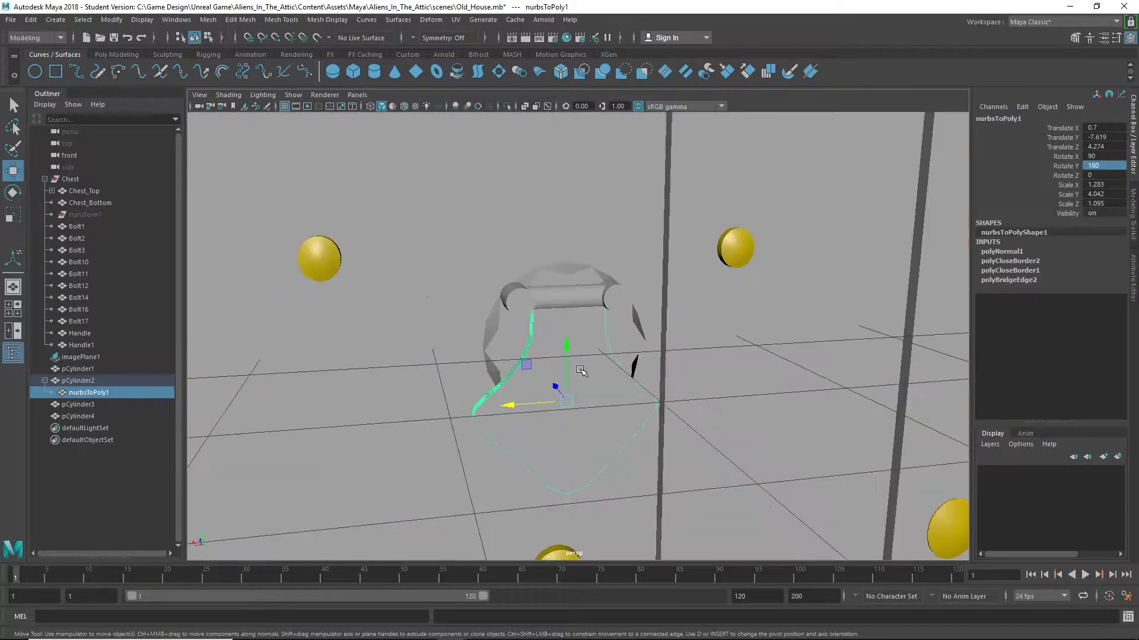
pyautogui.click(576, 292)
pyautogui.scroll(-5, 654, 357)
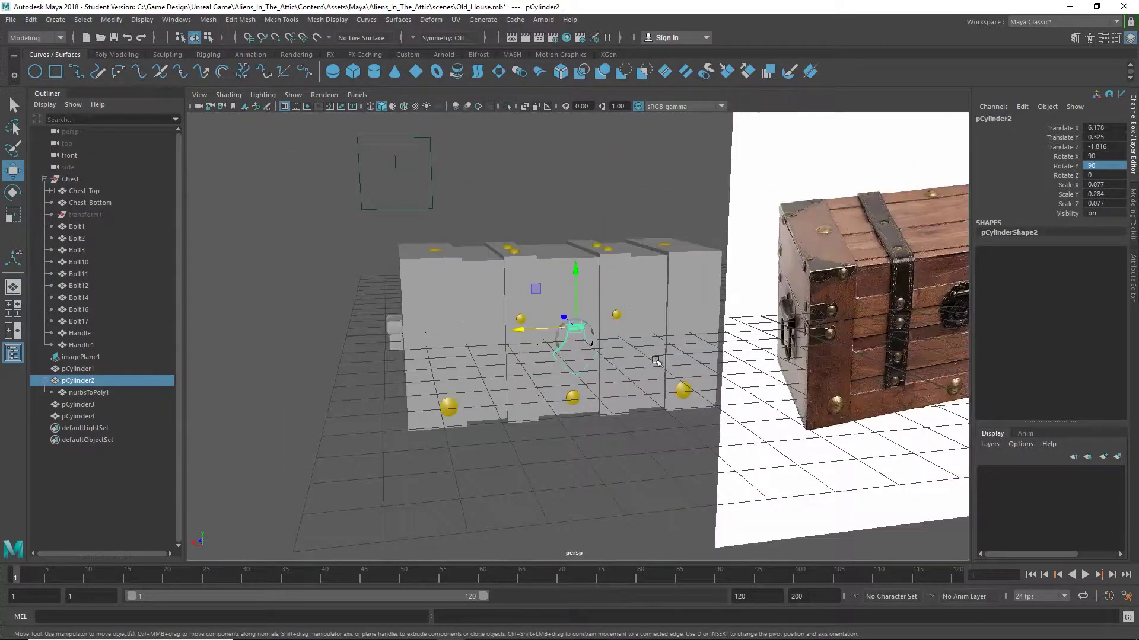
pyautogui.moveTo(655, 356)
pyautogui.keyDown('alt'); pyautogui.mouseDown()
pyautogui.moveTo(641, 376)
pyautogui.moveTo(674, 356)
pyautogui.mouseUp(); pyautogui.keyUp('alt')
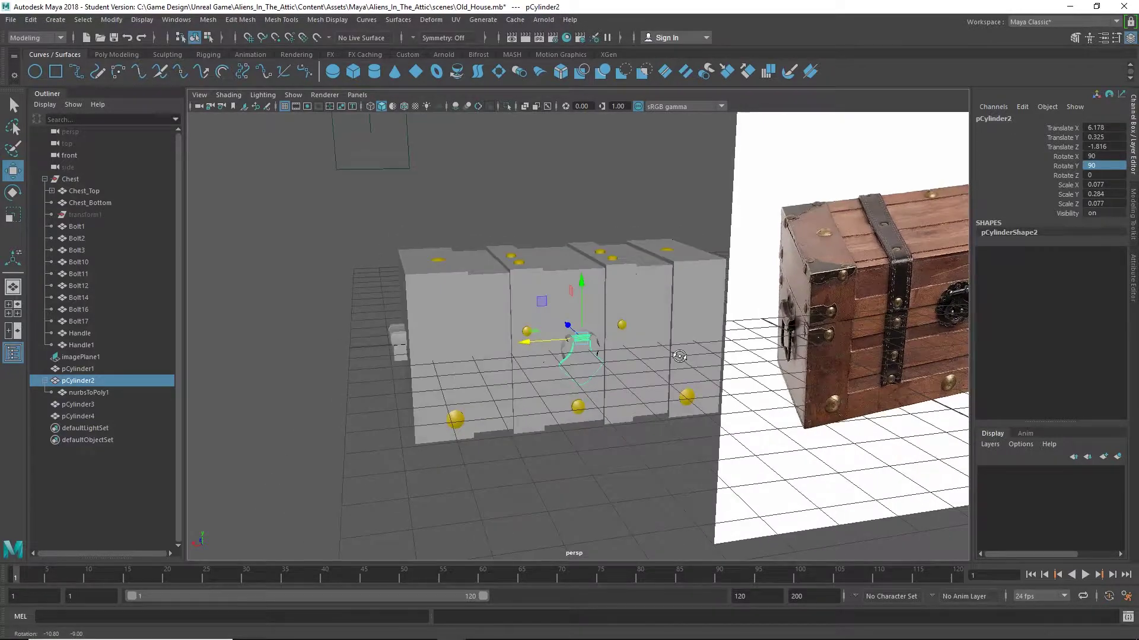
# Compare the chest model and its lock with the chest reference image from several angles
pyautogui.click(611, 431)
pyautogui.keyDown('alt'); pyautogui.moveTo(605, 354); pyautogui.dragTo(548, 367); pyautogui.keyUp('alt')
pyautogui.scroll(5, 510, 374)
pyautogui.keyDown('alt'); pyautogui.moveTo(461, 372); pyautogui.dragTo(499, 301); pyautogui.keyUp('alt')
pyautogui.scroll(-10, 585, 350)
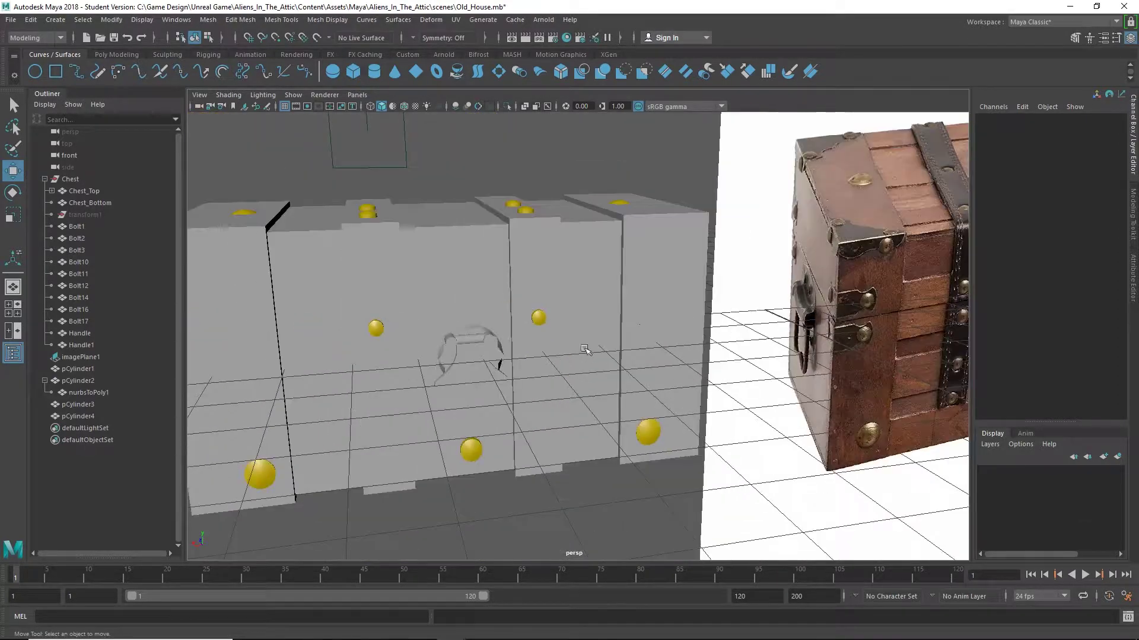
pyautogui.keyDown('alt'); pyautogui.moveTo(619, 356); pyautogui.dragTo(252, 375); pyautogui.keyUp('alt')
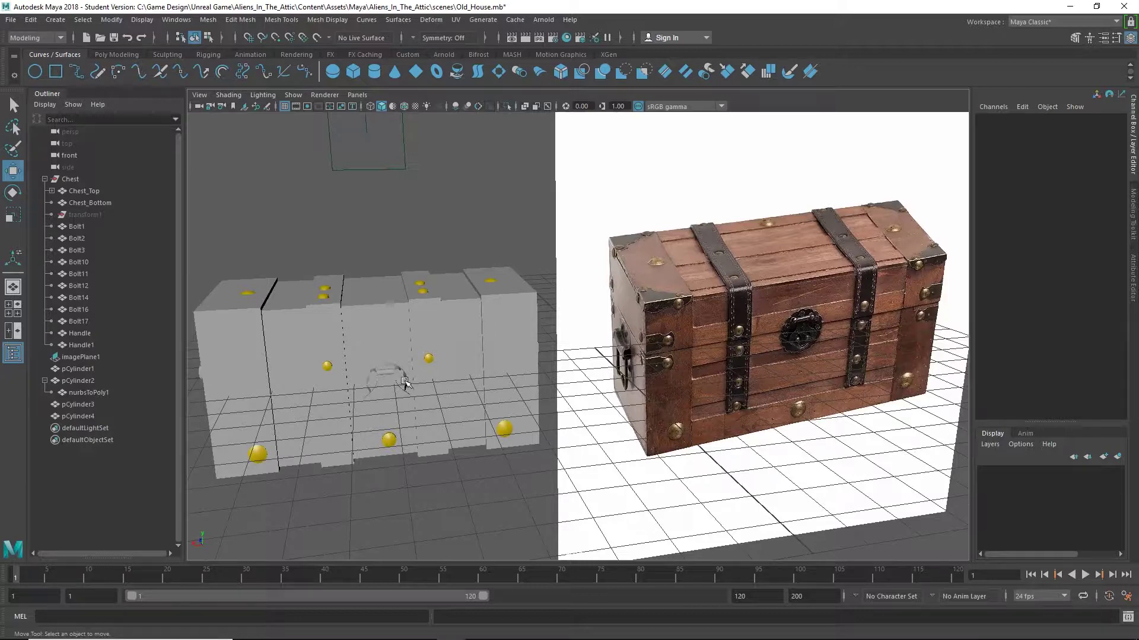
pyautogui.moveTo(392, 392)
pyautogui.keyDown('alt'); pyautogui.mouseDown()
pyautogui.moveTo(493, 318)
pyautogui.moveTo(493, 405)
pyautogui.moveTo(468, 429)
pyautogui.moveTo(403, 373)
pyautogui.moveTo(389, 404)
pyautogui.moveTo(414, 373)
pyautogui.moveTo(373, 378)
pyautogui.moveTo(401, 406)
pyautogui.mouseUp(); pyautogui.keyUp('alt')
pyautogui.keyDown('alt'); pyautogui.moveTo(401, 406); pyautogui.dragTo(395, 342, button='middle'); pyautogui.keyUp('alt')
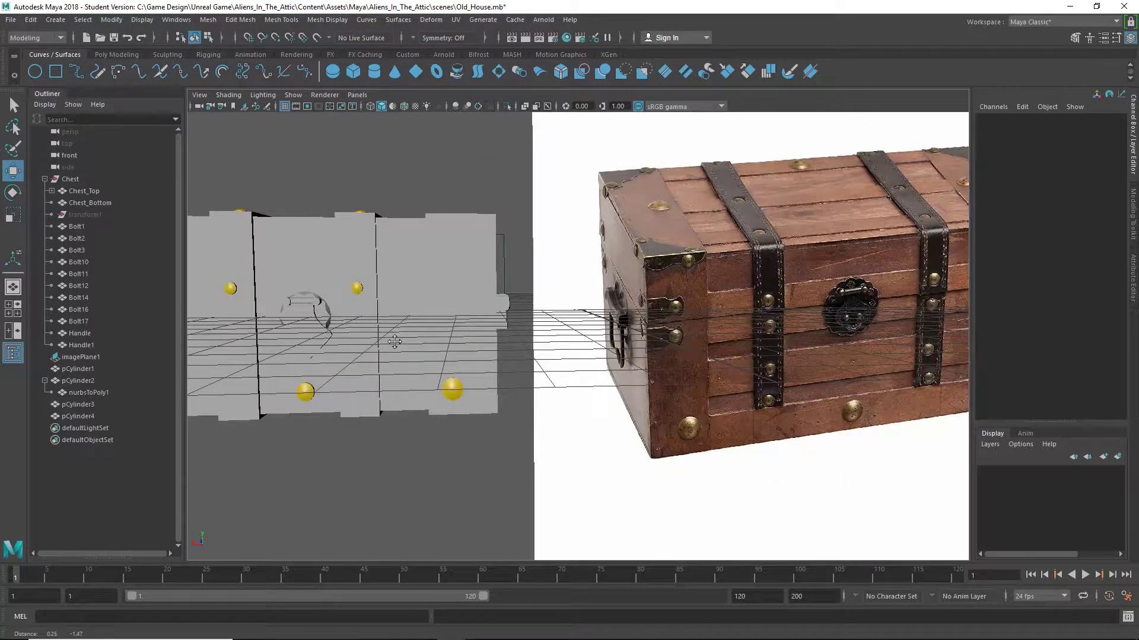
pyautogui.keyDown('alt'); pyautogui.moveTo(394, 343); pyautogui.dragTo(729, 371); pyautogui.keyUp('alt')
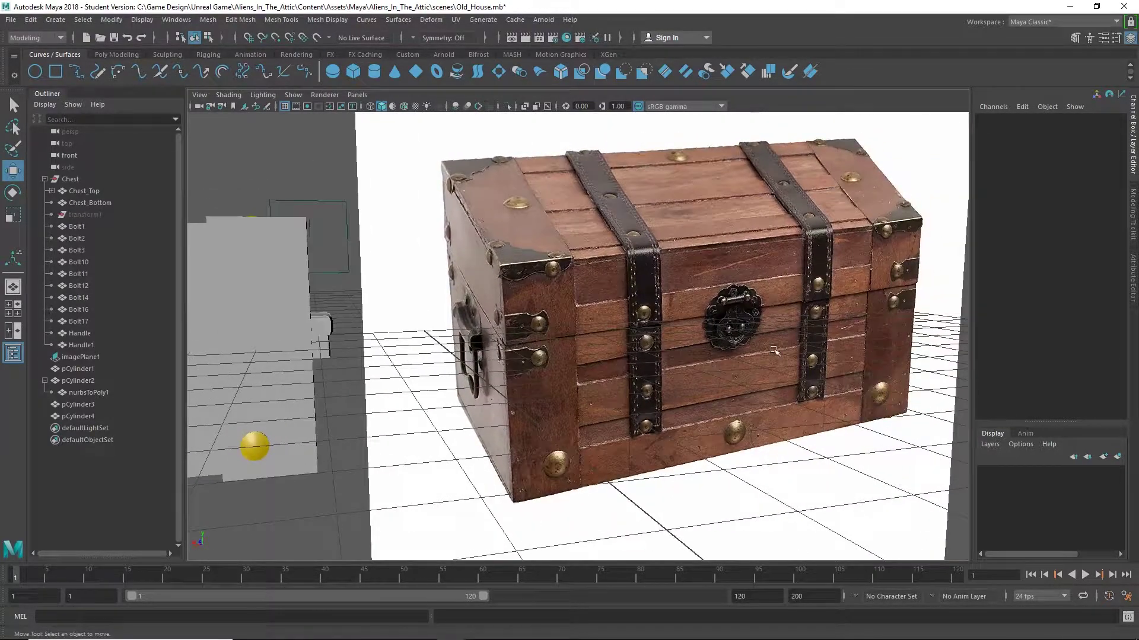